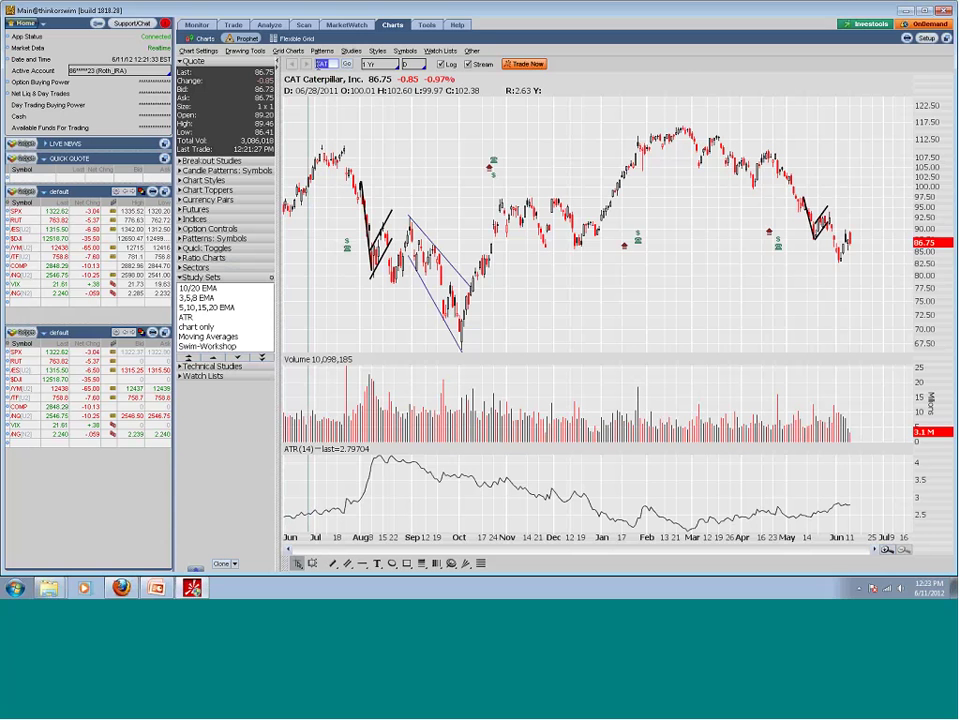
Load the DANG chart and zoom in on the daily candles from late April to June 11.
text(DANG)
key(Return)
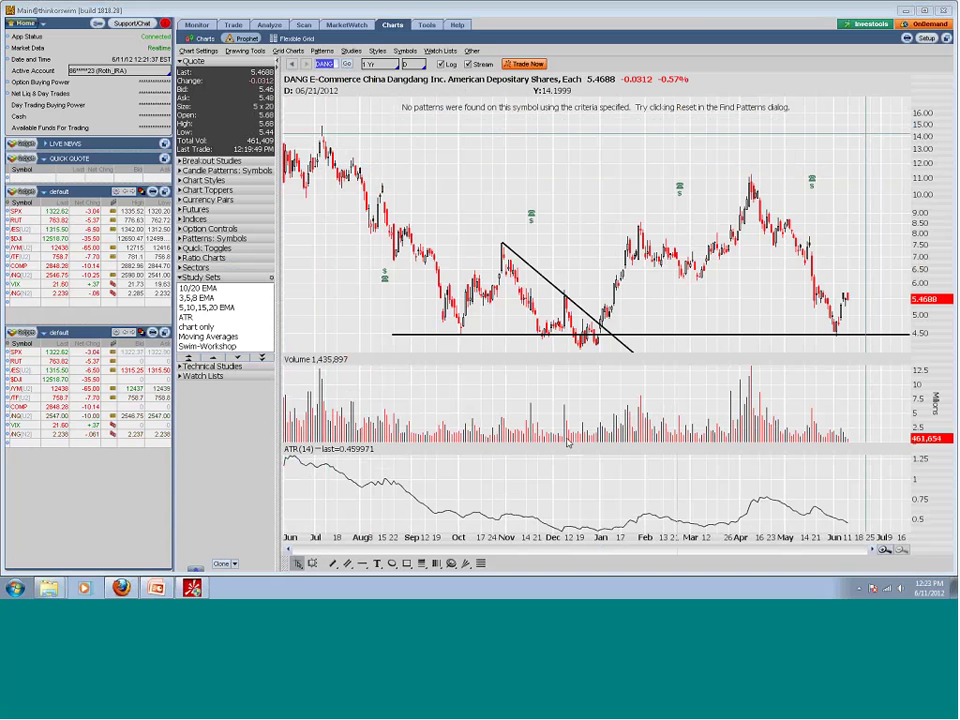
drag(778, 310, 890, 321)
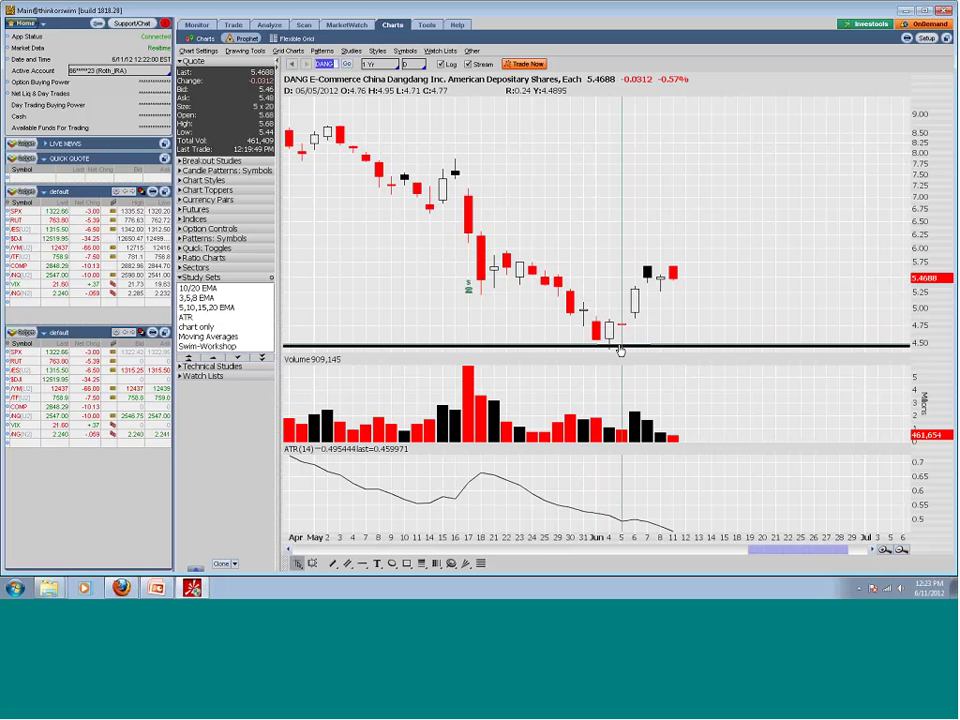
mouse_move(620, 351)
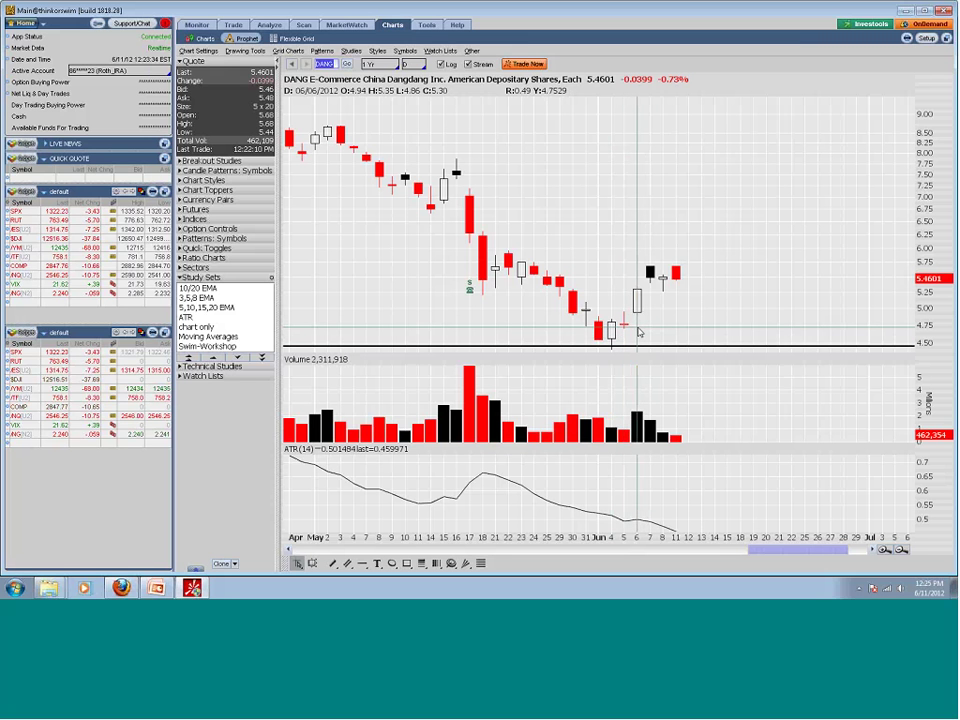
Draw a short horizontal line at about 4.68 across the DANG candles from May 31 to June 7.
scroll(638, 330, up, 5)
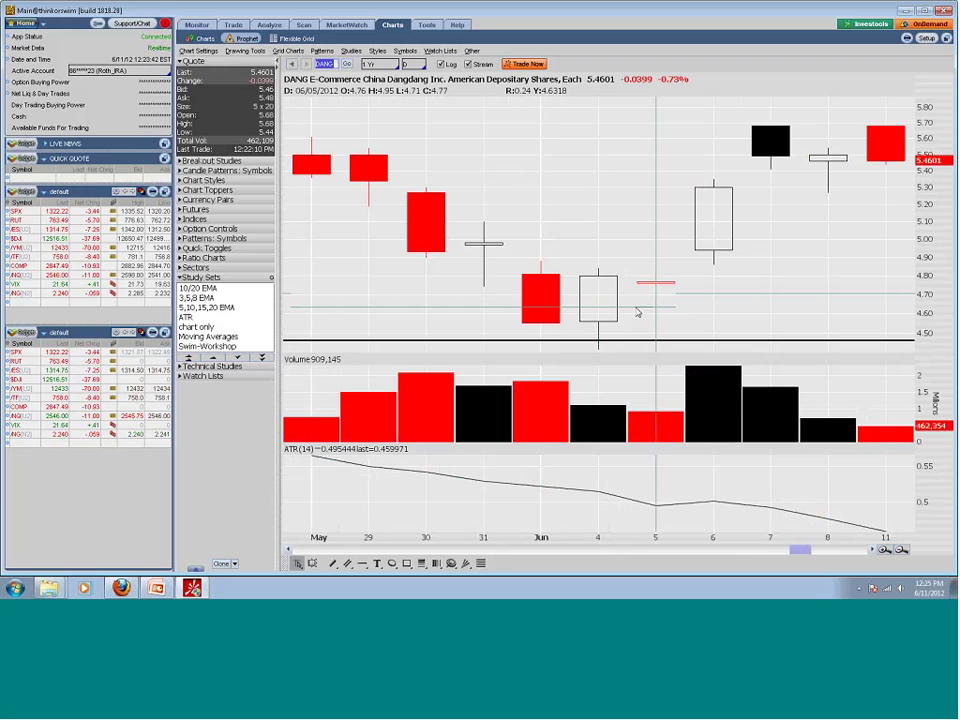
right_click(360, 522)
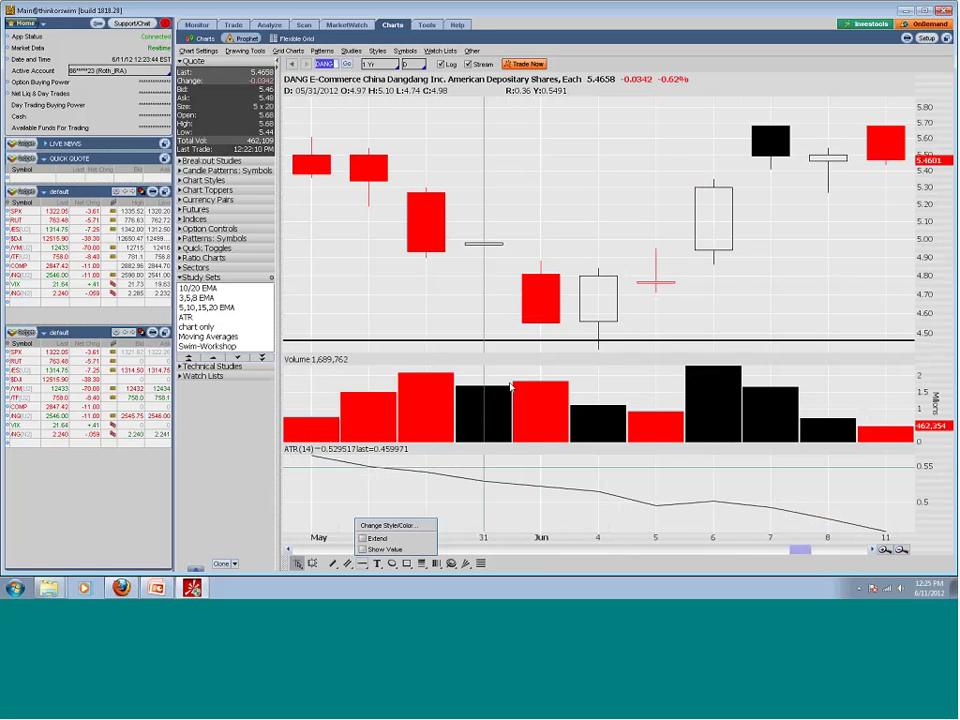
click(510, 385)
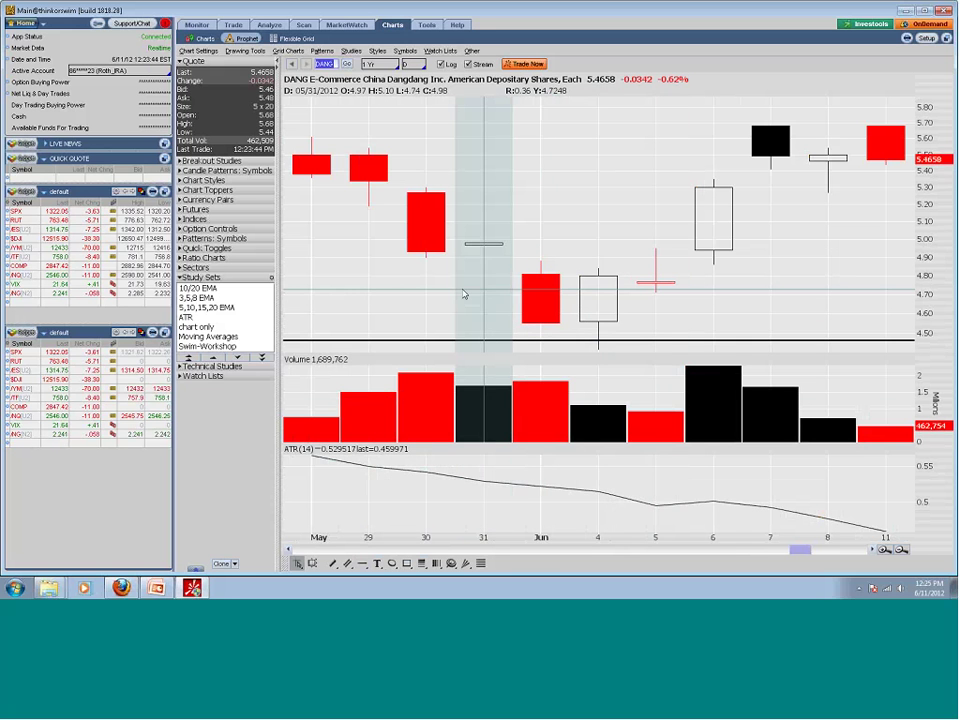
click(463, 294)
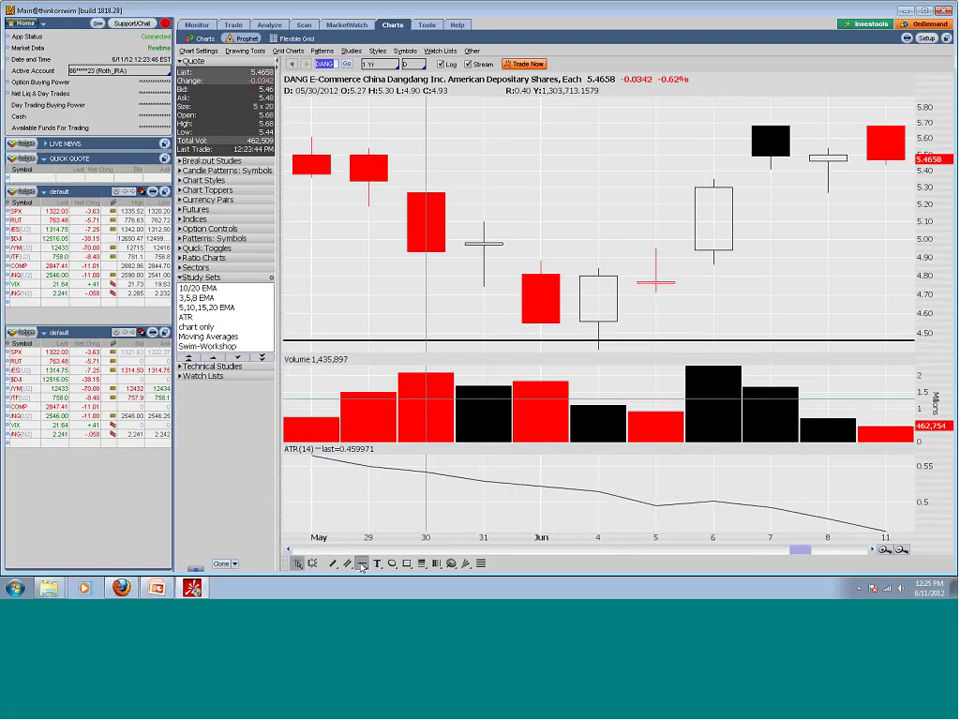
drag(484, 301, 755, 299)
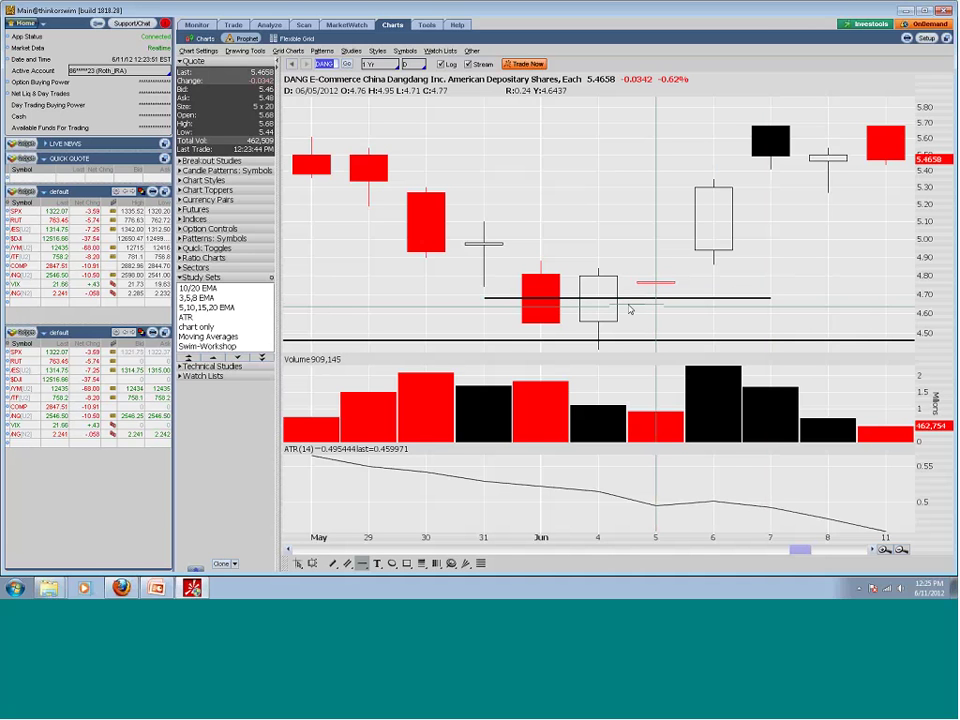
key(Escape)
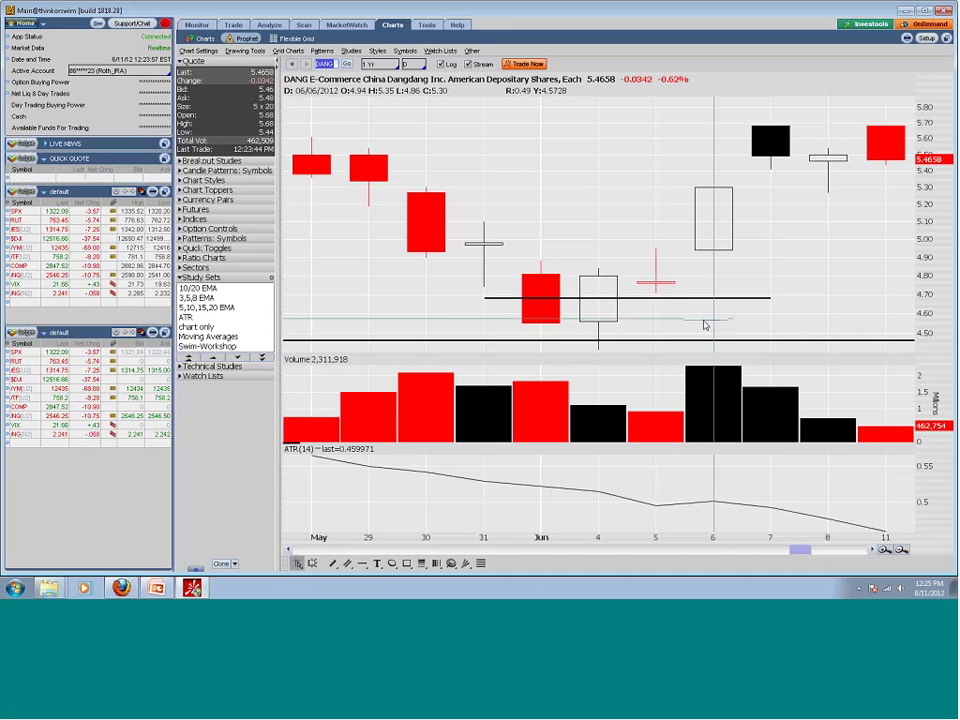
Delete the short horizontal line drawn above the long support line on the DANG chart.
scroll(676, 320, down, 5)
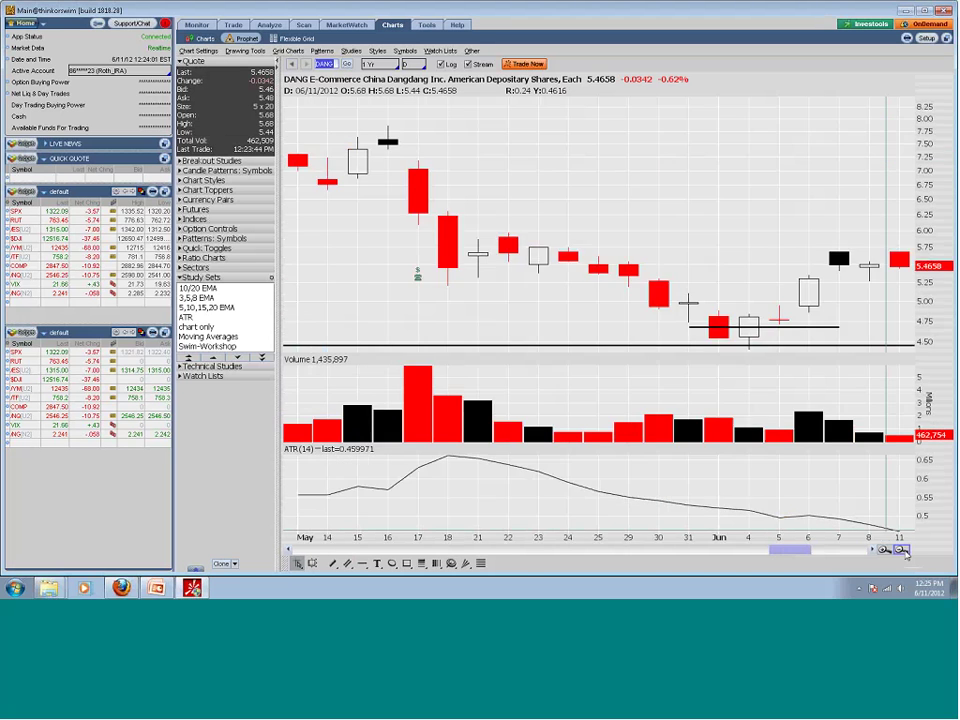
scroll(676, 320, up, 5)
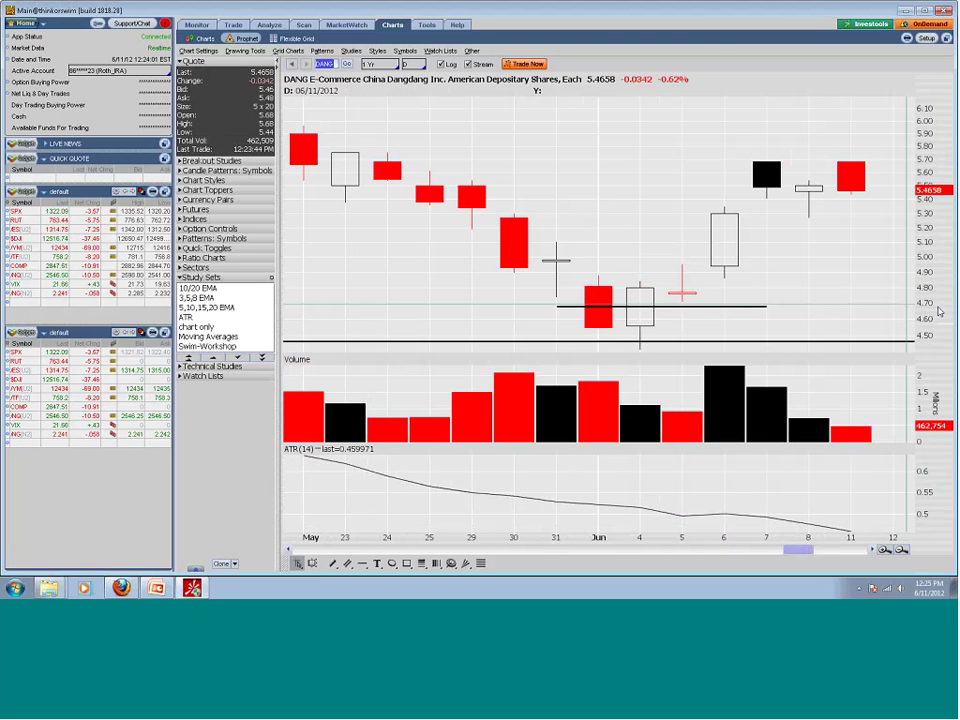
click(902, 550)
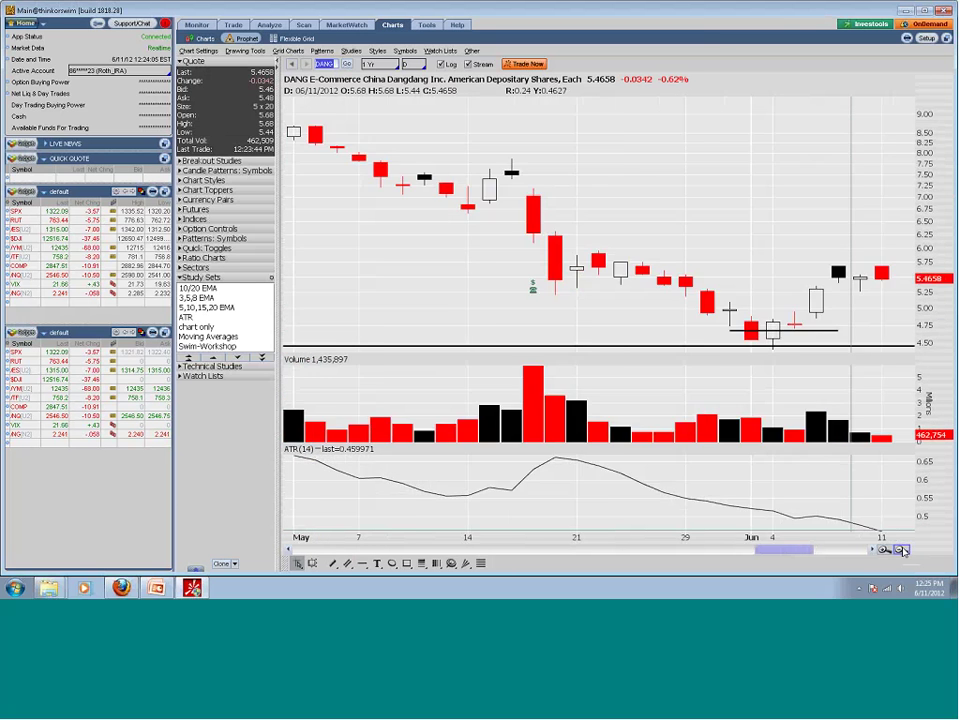
click(903, 550)
mouse_move(765, 343)
mouse_down()
mouse_move(878, 293)
mouse_move(868, 293)
mouse_up()
right_click(729, 331)
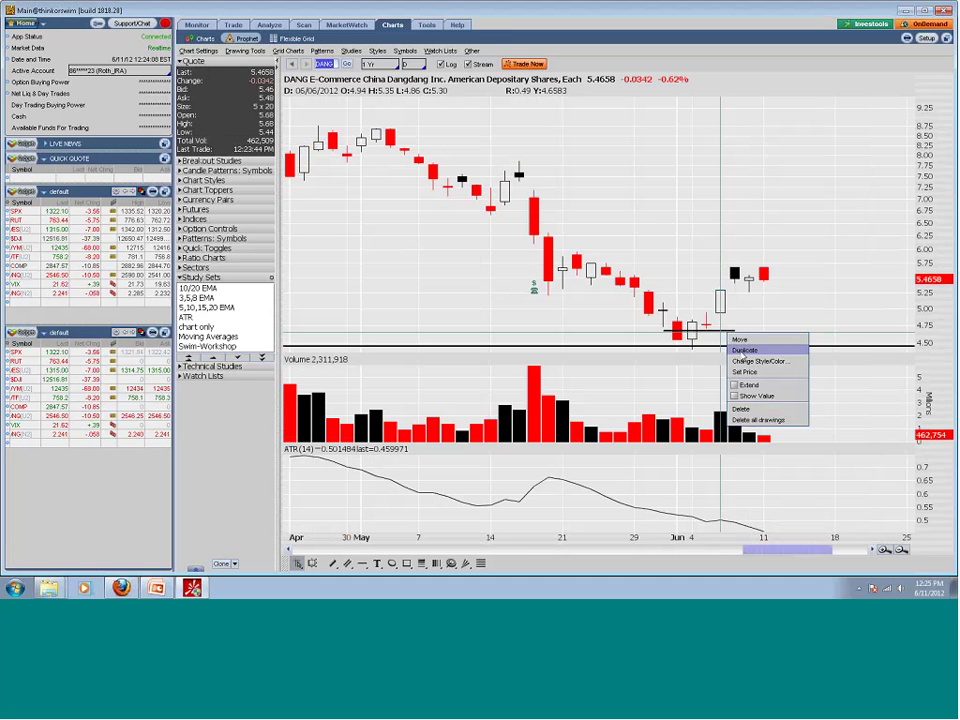
click(742, 350)
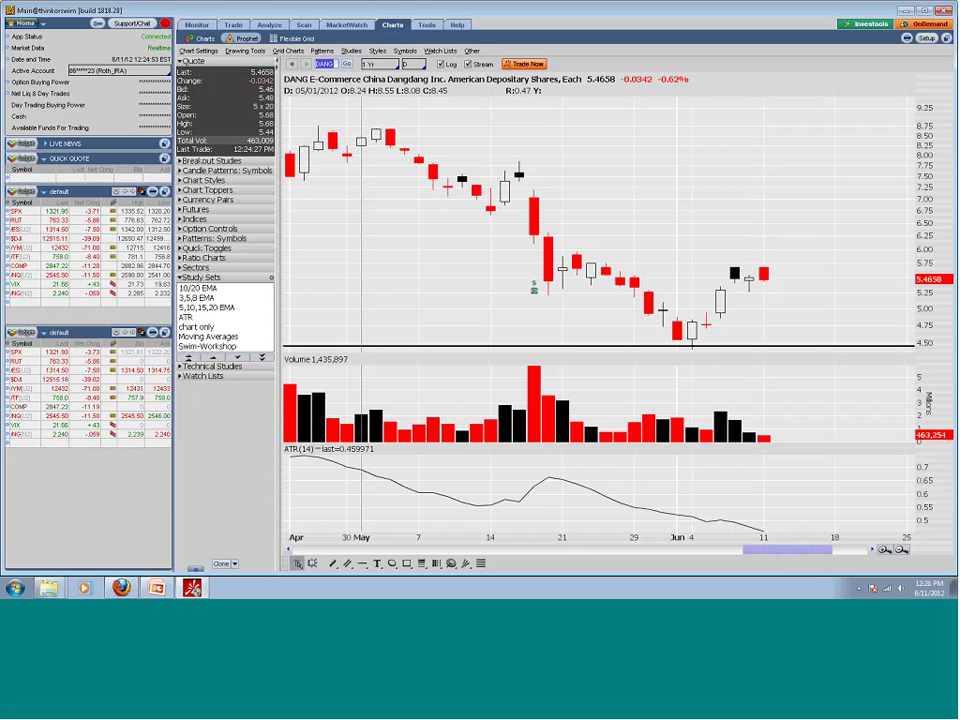
Load the YOKU chart and zoom in on the daily candles from early May to June 11.
text(vol)
click(345, 64)
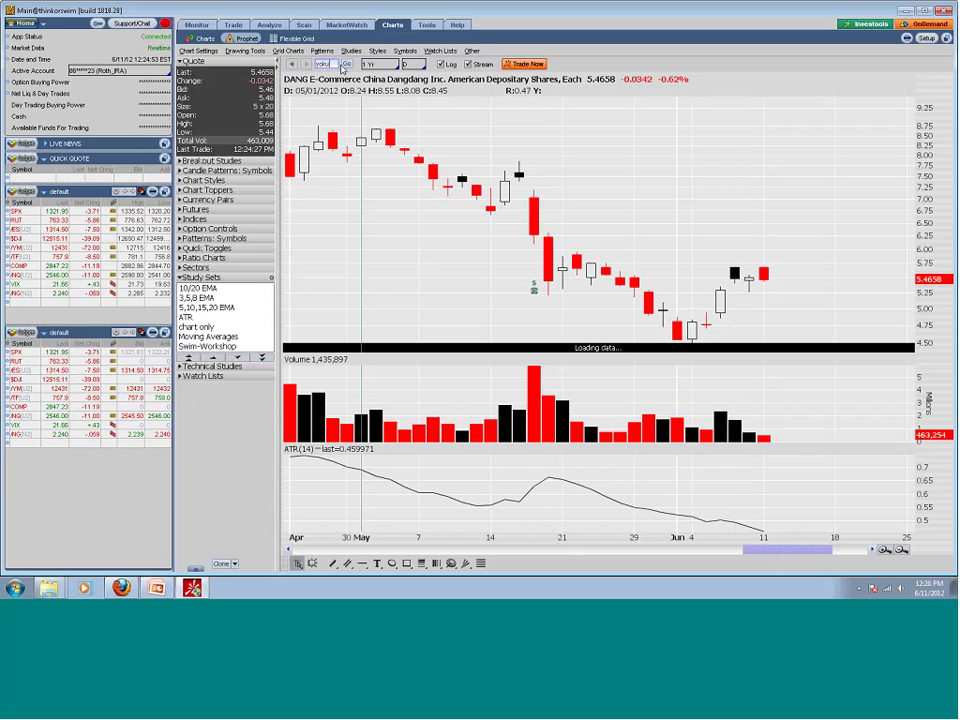
drag(793, 250, 878, 250)
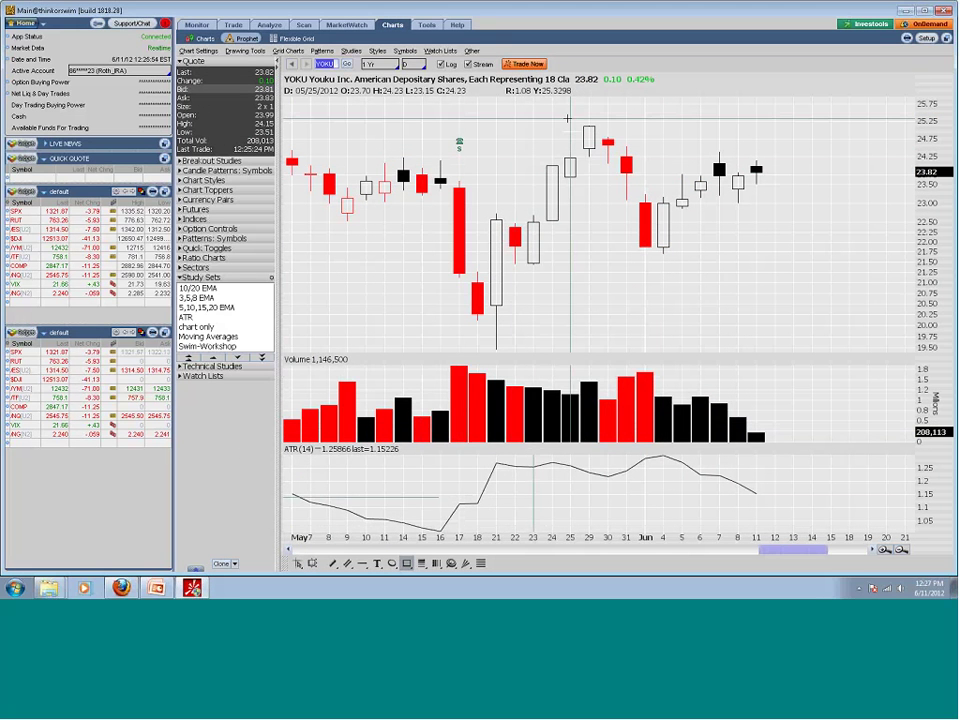
Draw a rectangle over the YOKU candles from May 25 to 31 and a short horizontal line at about 23.2 between May 31 and June 1.
drag(571, 119, 626, 168)
click(626, 168)
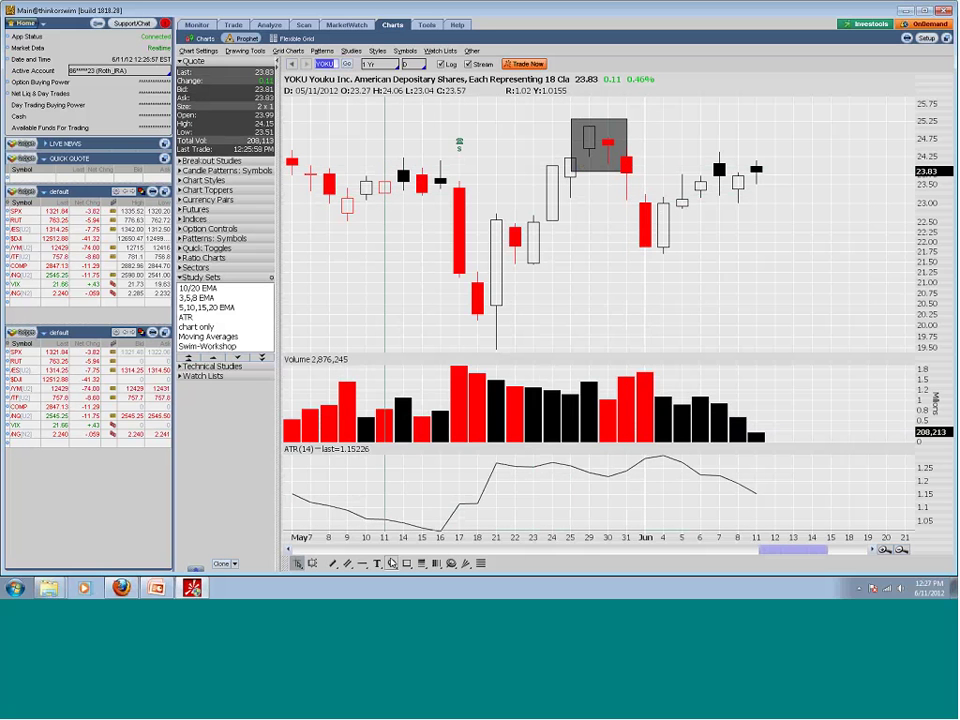
click(298, 563)
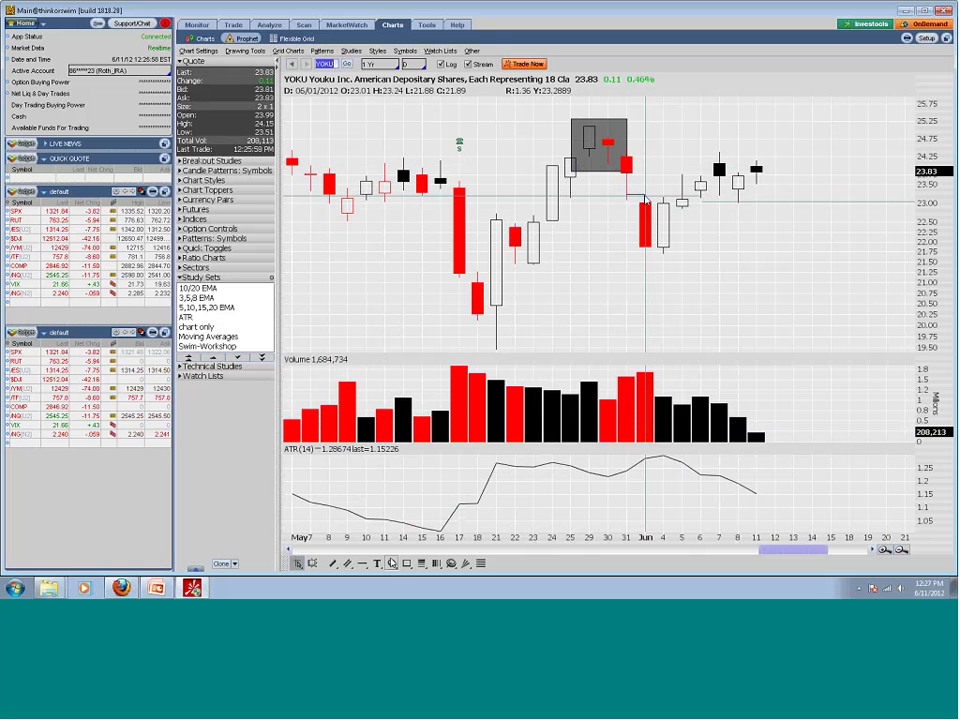
Try to open the options of the short horizontal line between the May 31 and June 1 candles.
right_click(641, 196)
click(634, 206)
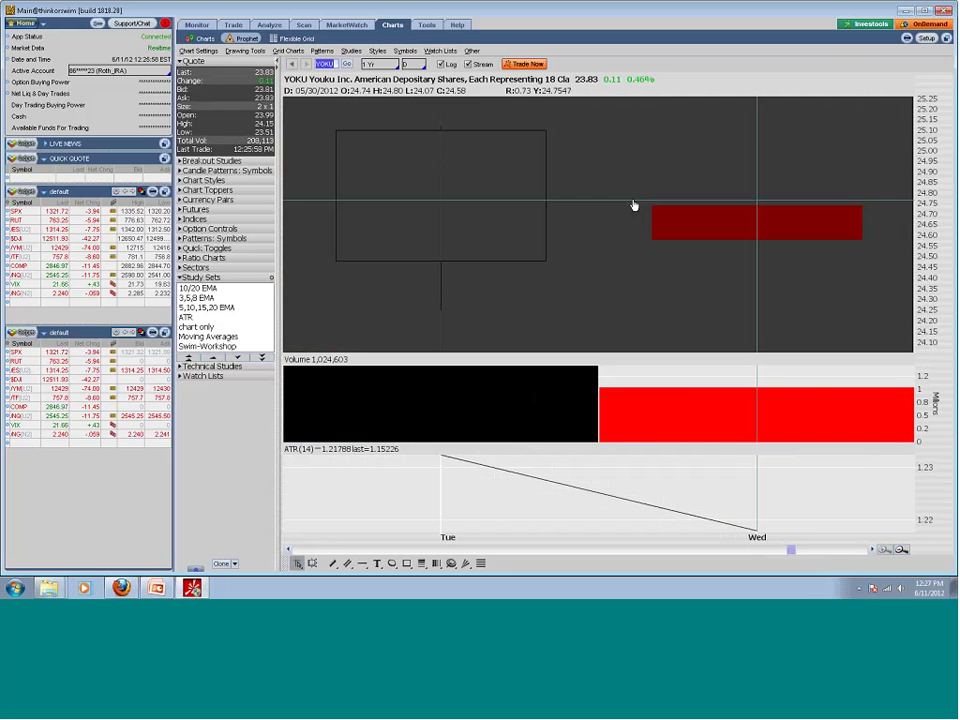
click(900, 549)
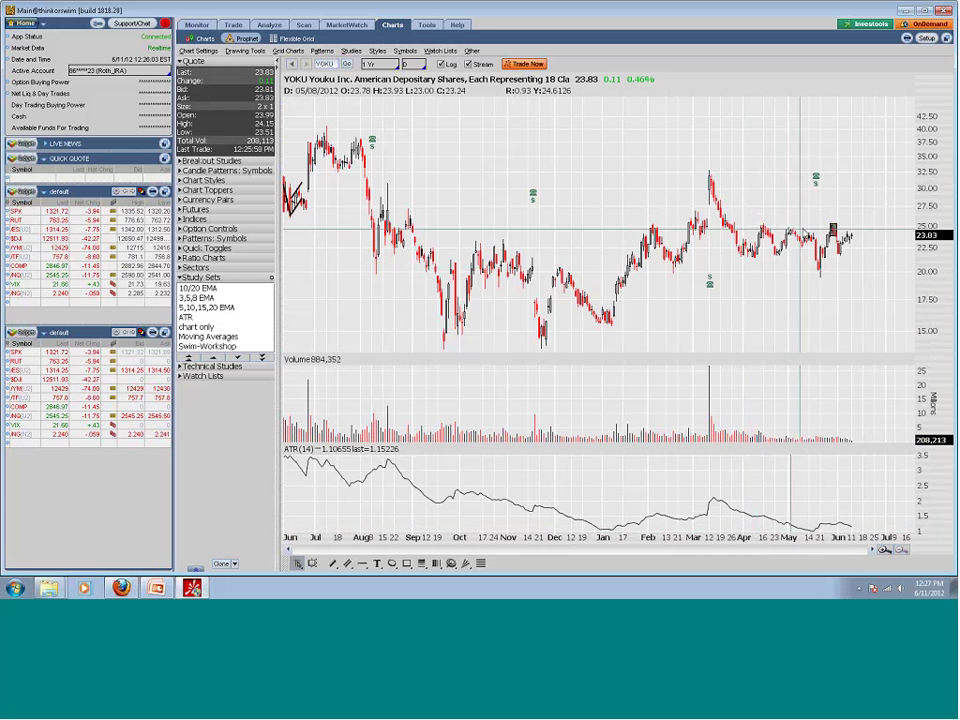
drag(905, 200, 815, 200)
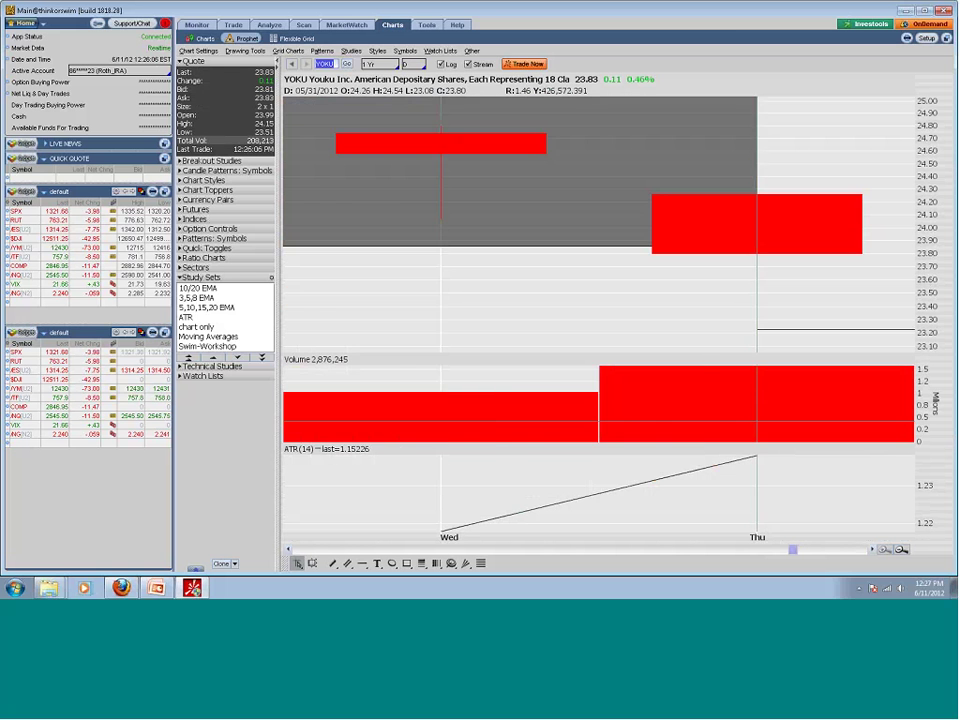
click(900, 549)
drag(818, 250, 861, 253)
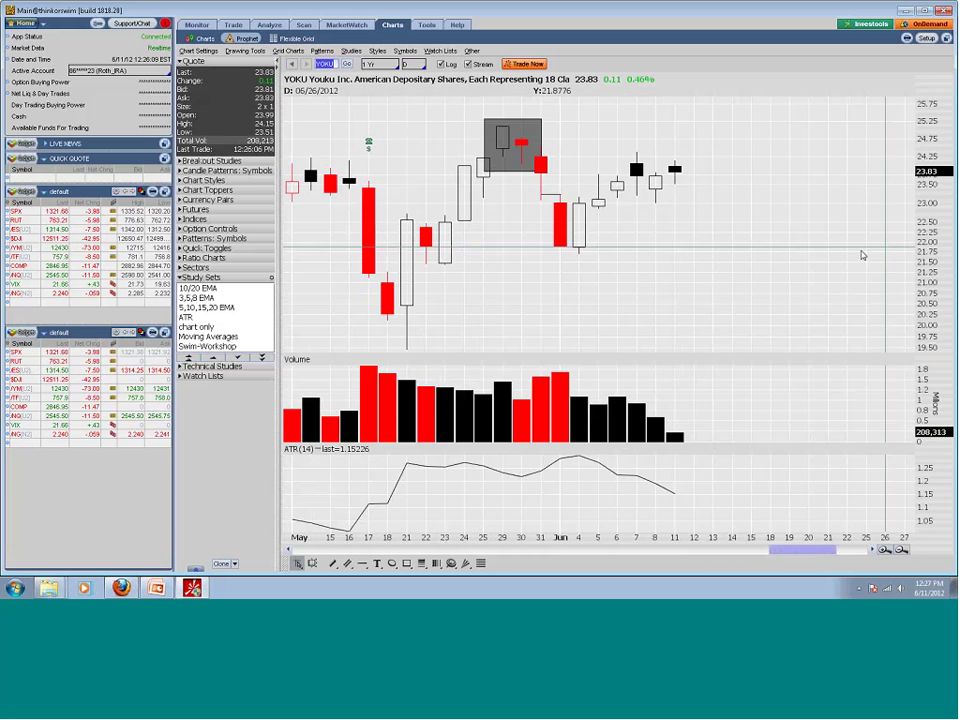
right_click(550, 199)
mouse_move(551, 201)
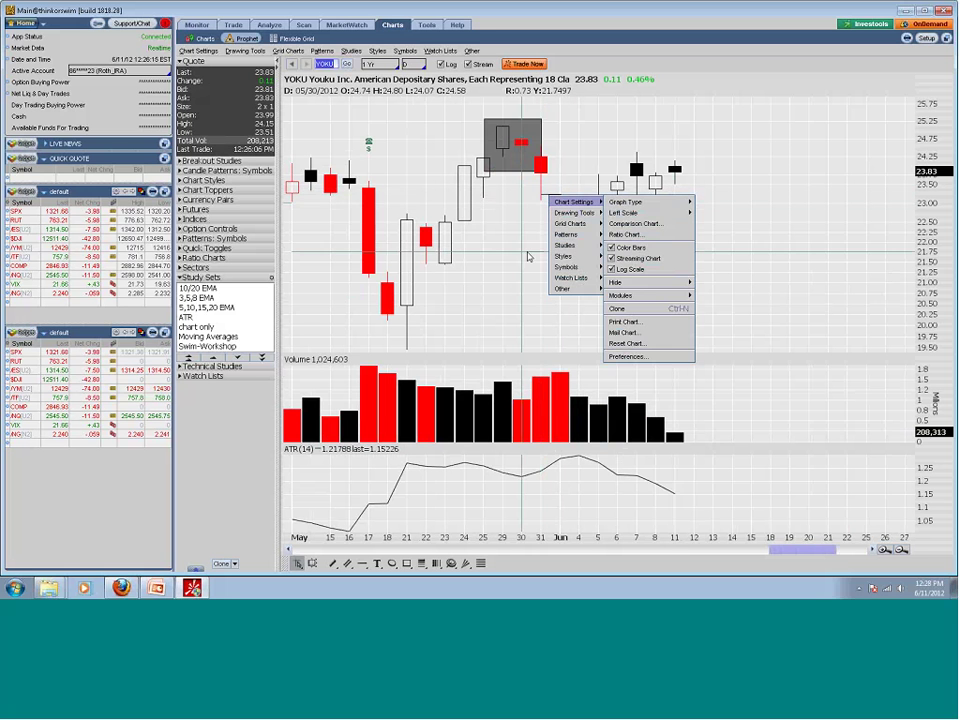
click(950, 362)
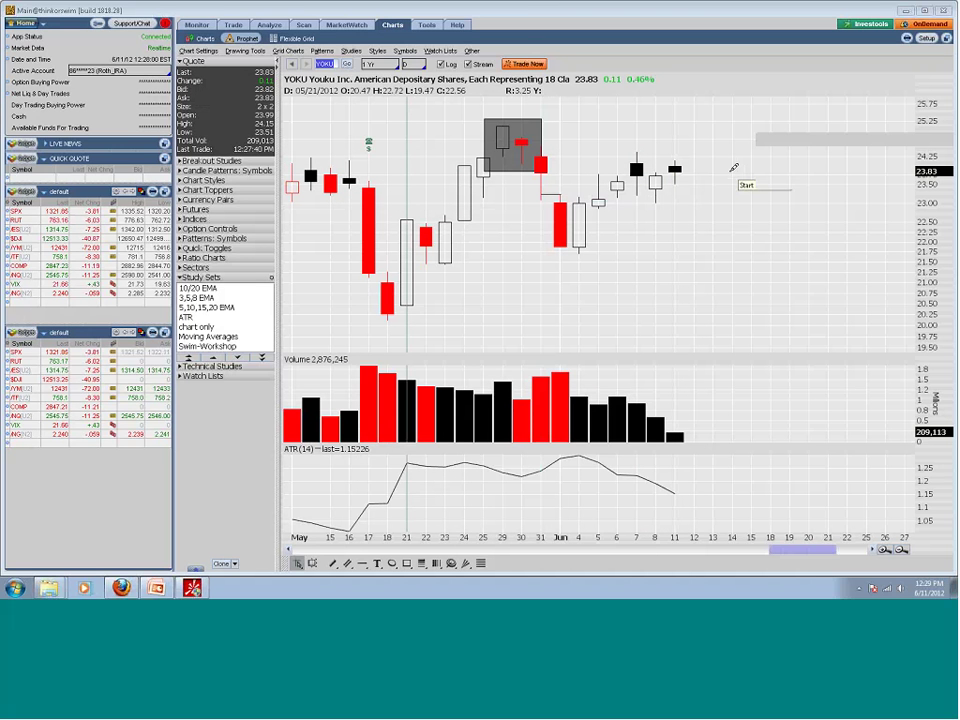
Sketch candlestick shapes beside the YOKU candles and a vertical mark above the June 1 candle in red pen, and clear the annotations.
mouse_move(728, 122)
mouse_down()
mouse_move(738, 148)
mouse_move(757, 150)
mouse_move(740, 184)
mouse_move(755, 185)
mouse_move(745, 215)
mouse_up()
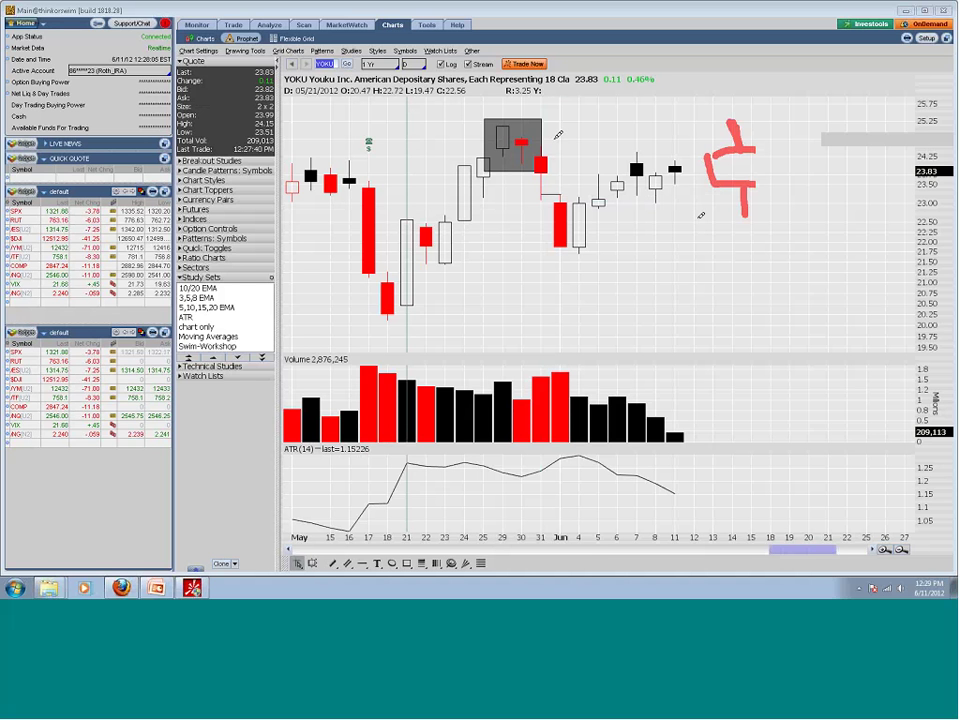
drag(562, 142, 567, 168)
drag(568, 167, 570, 193)
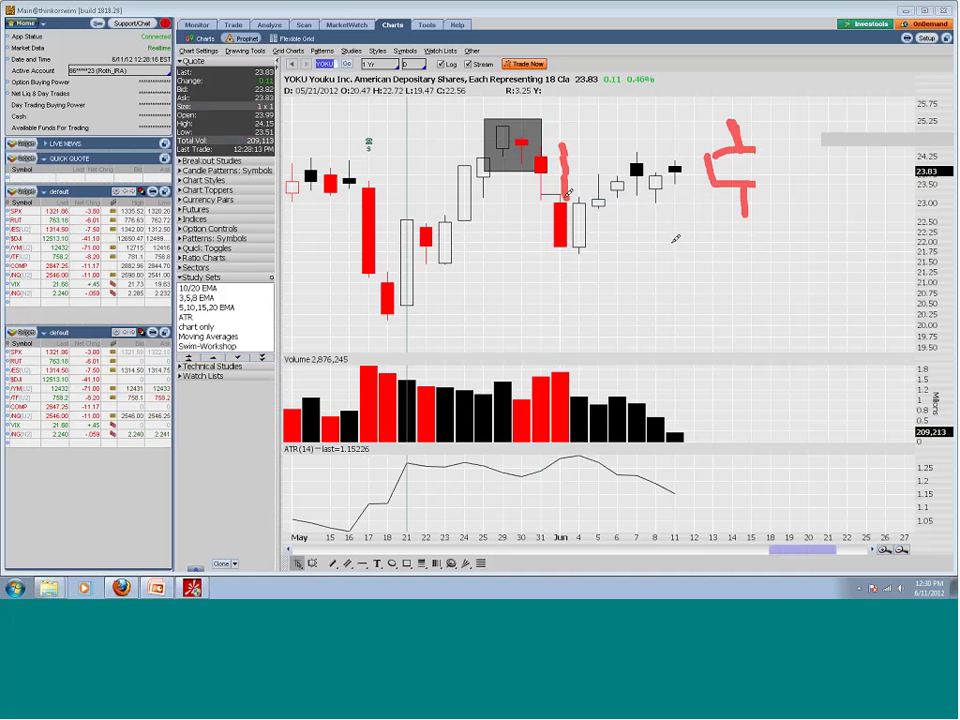
mouse_move(677, 236)
mouse_down()
mouse_move(679, 250)
mouse_move(664, 253)
mouse_move(670, 271)
mouse_move(660, 252)
mouse_move(681, 300)
mouse_up()
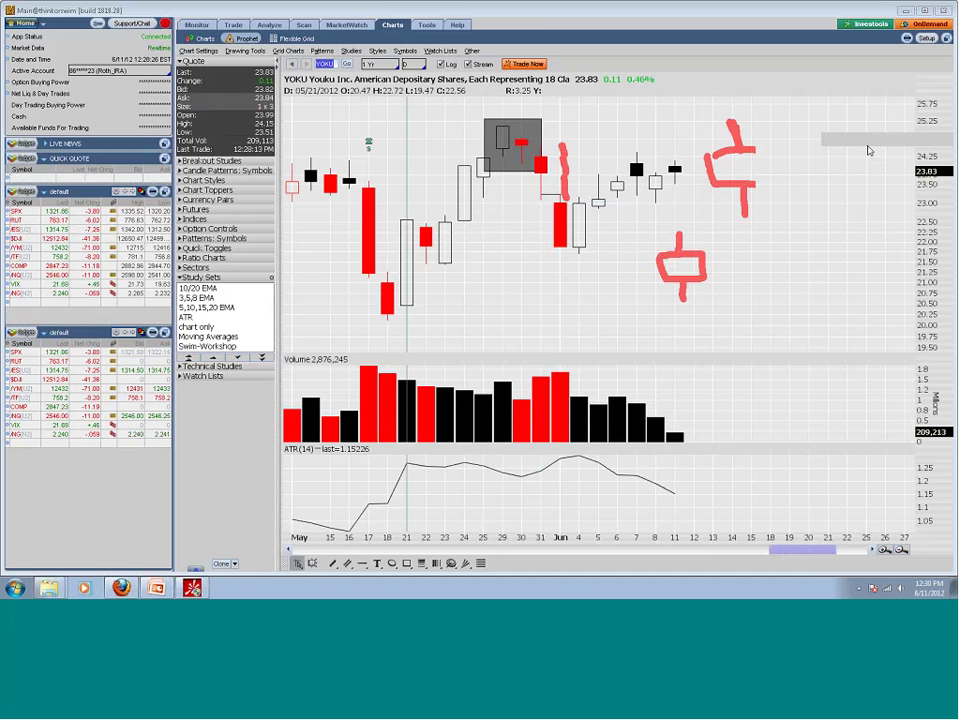
key(Escape)
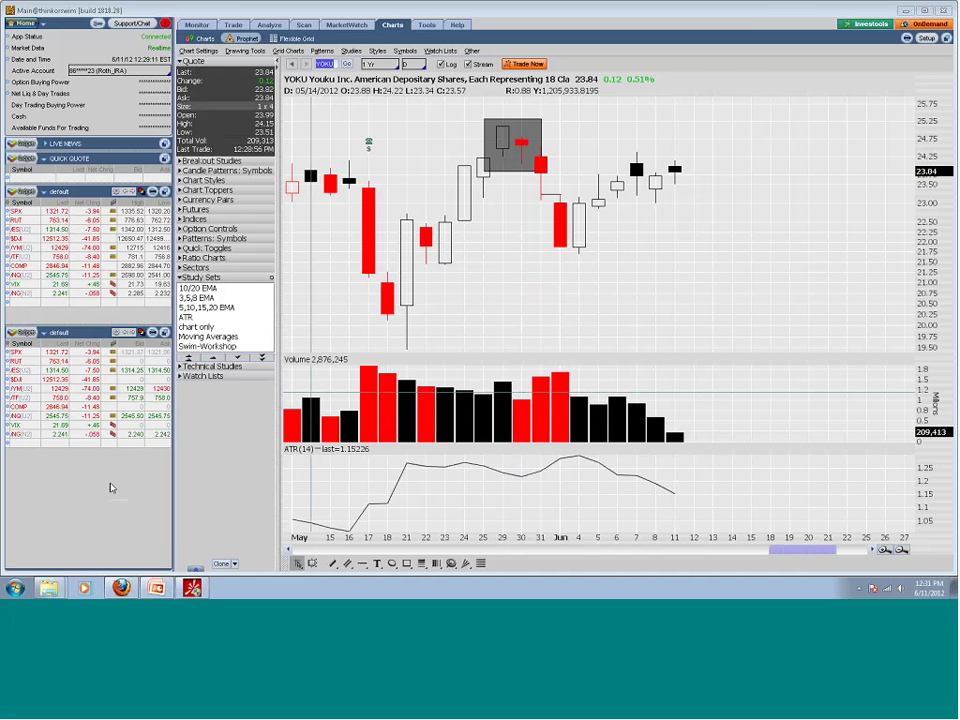
click(120, 588)
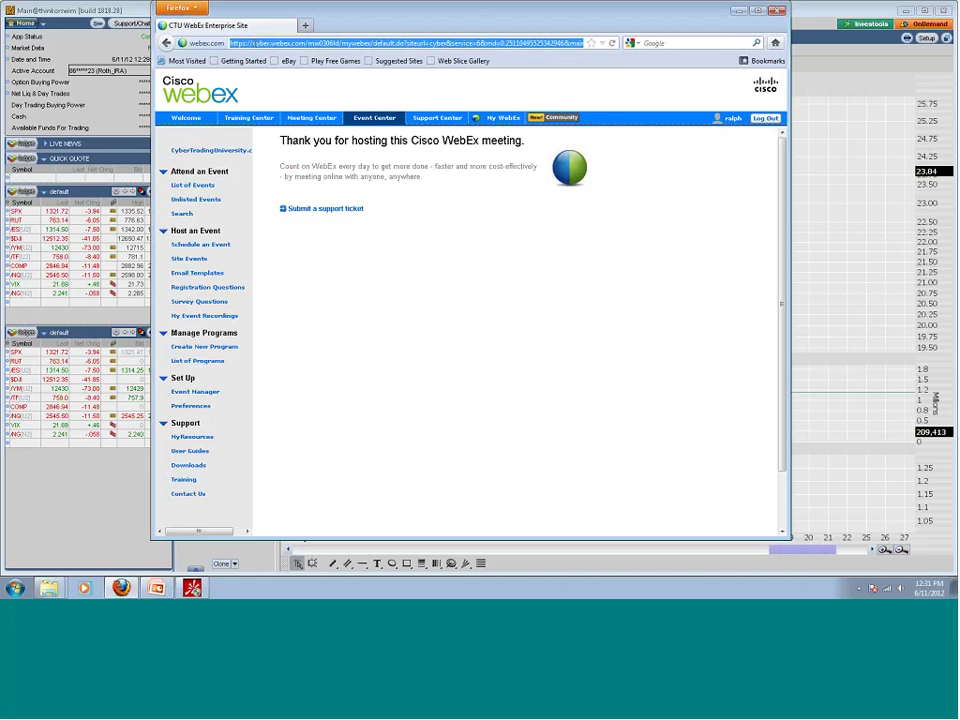
text(free)
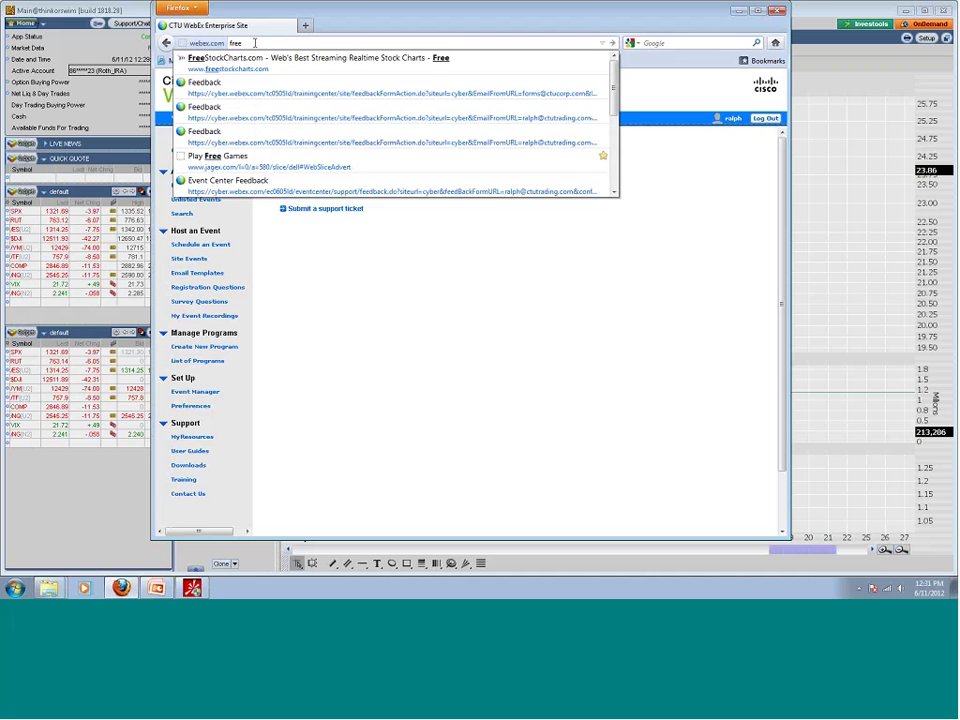
text(stoc)
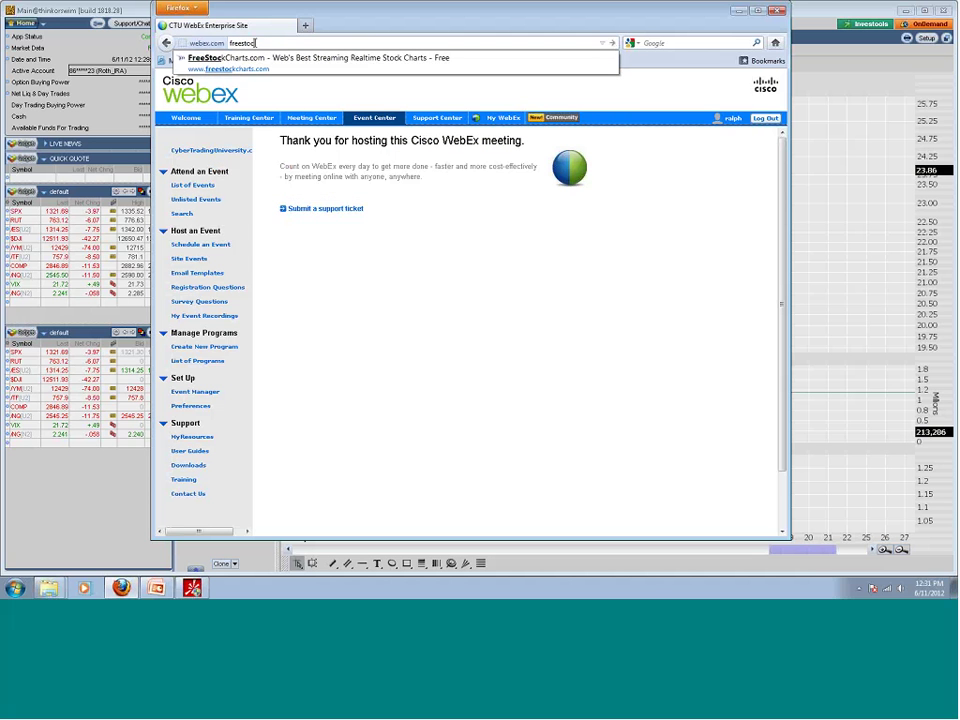
text(kchar)
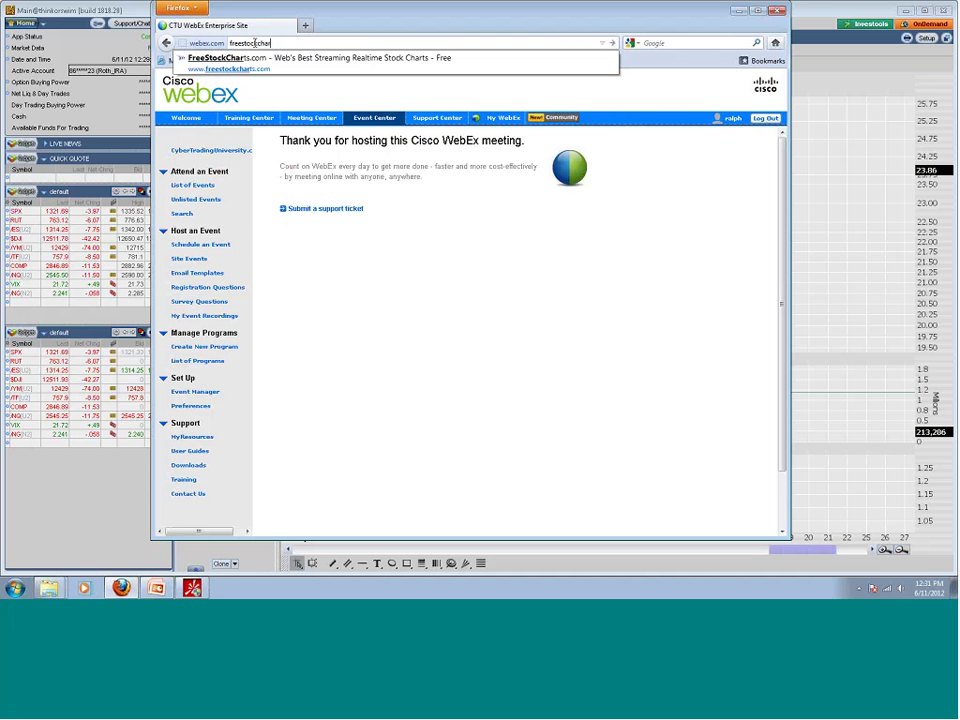
text(ts)
key(Return)
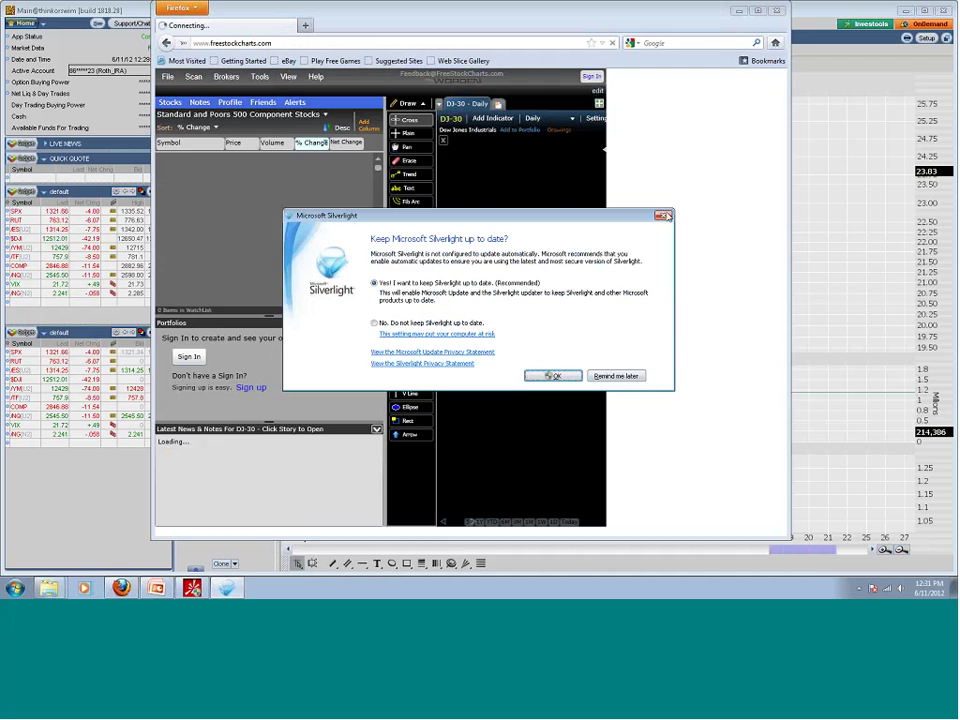
click(664, 215)
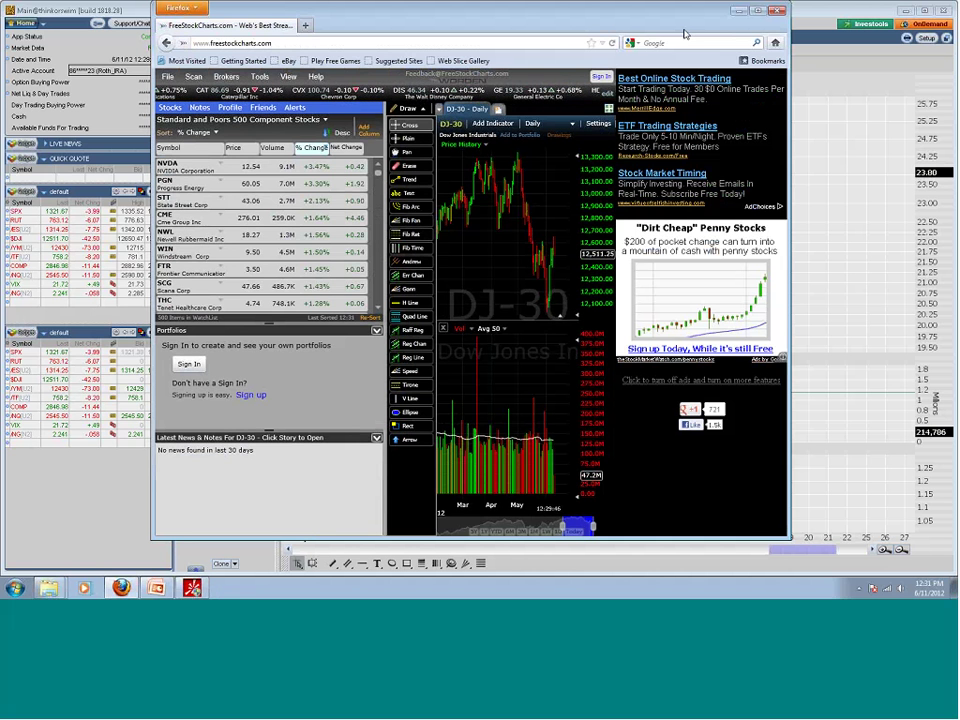
double_click(684, 30)
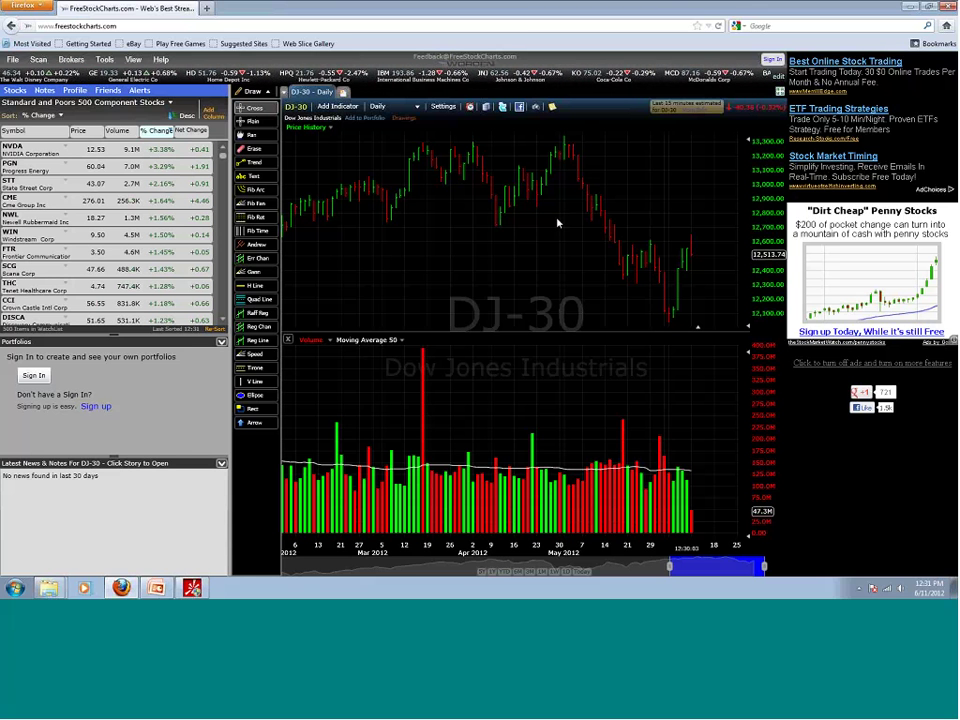
View the DJ-30 chart's general properties without changing them, and check for plot options on the price bars.
click(442, 107)
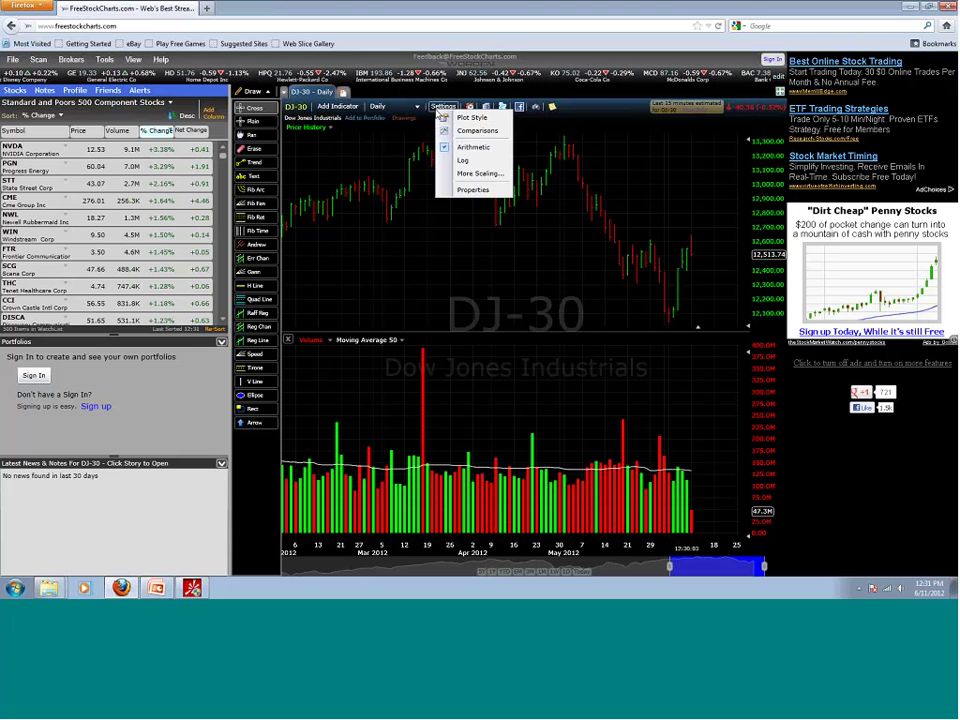
click(472, 190)
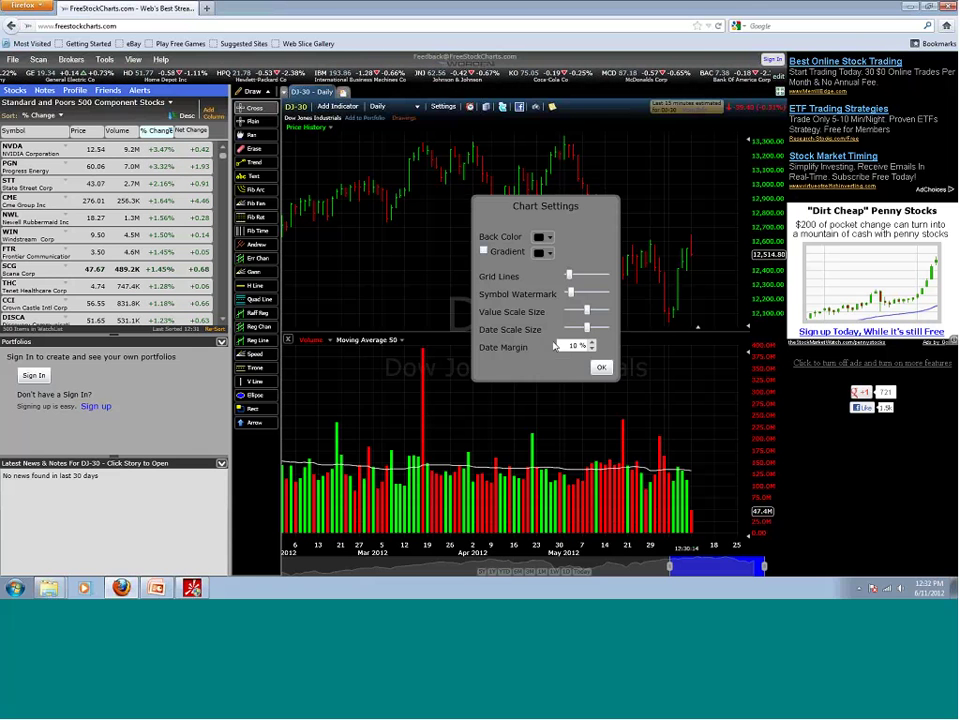
click(601, 367)
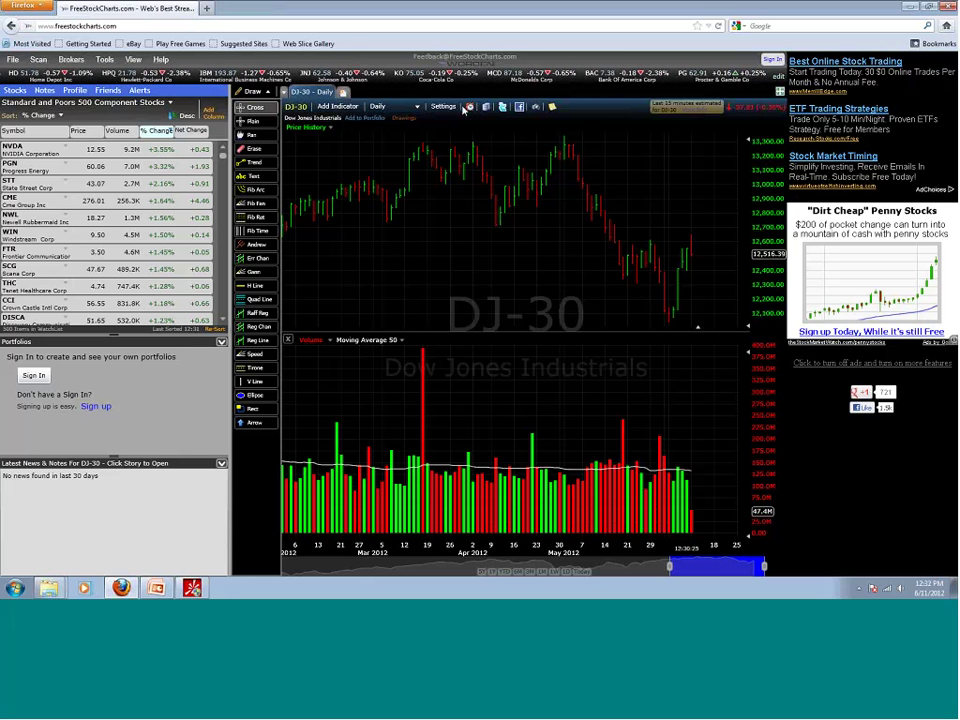
right_click(576, 161)
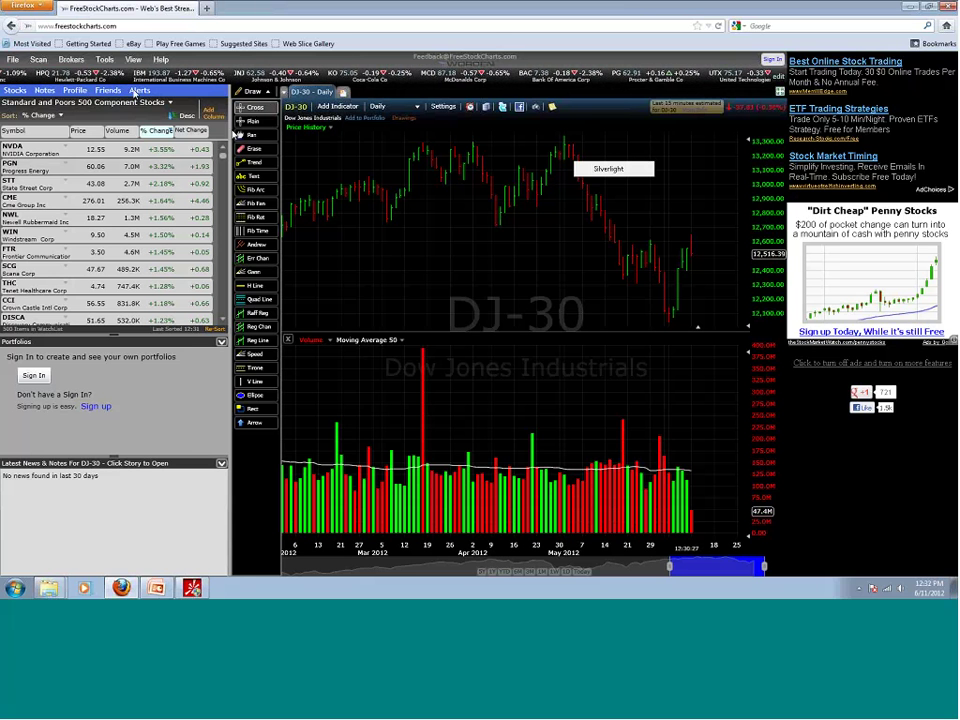
Change the chart symbol from the Dow Jones Industrials to AAPL.
click(318, 94)
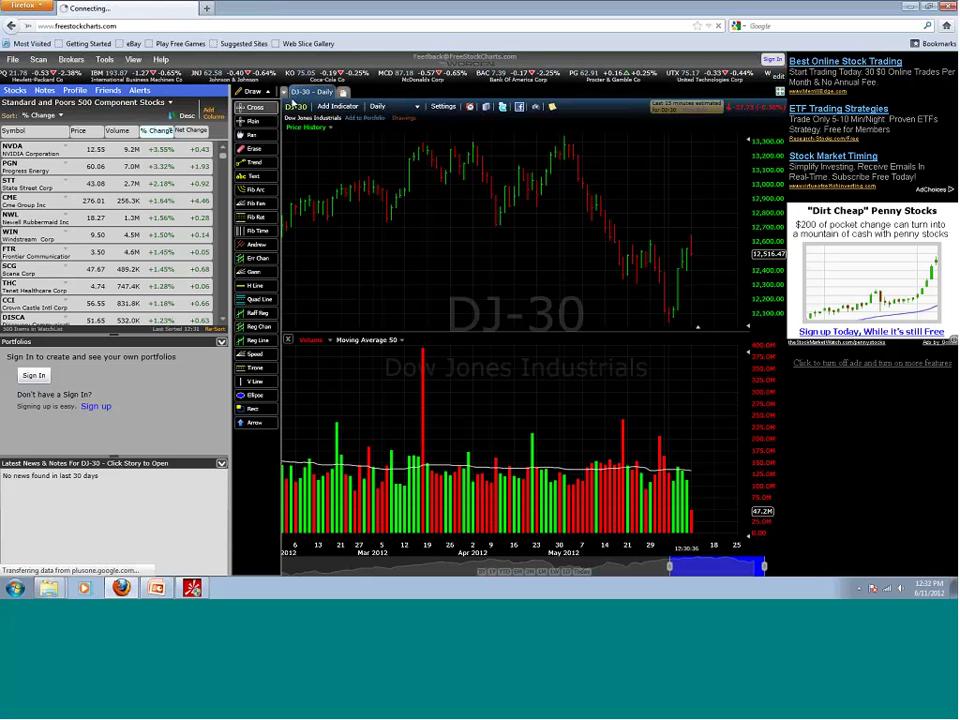
click(320, 94)
text(aapl)
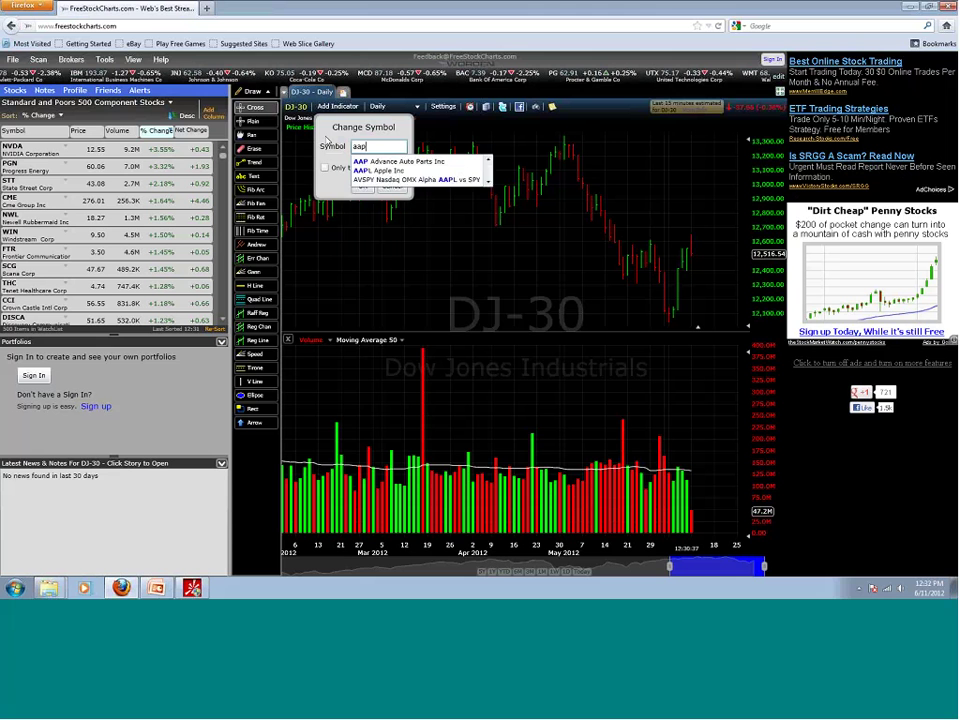
click(362, 185)
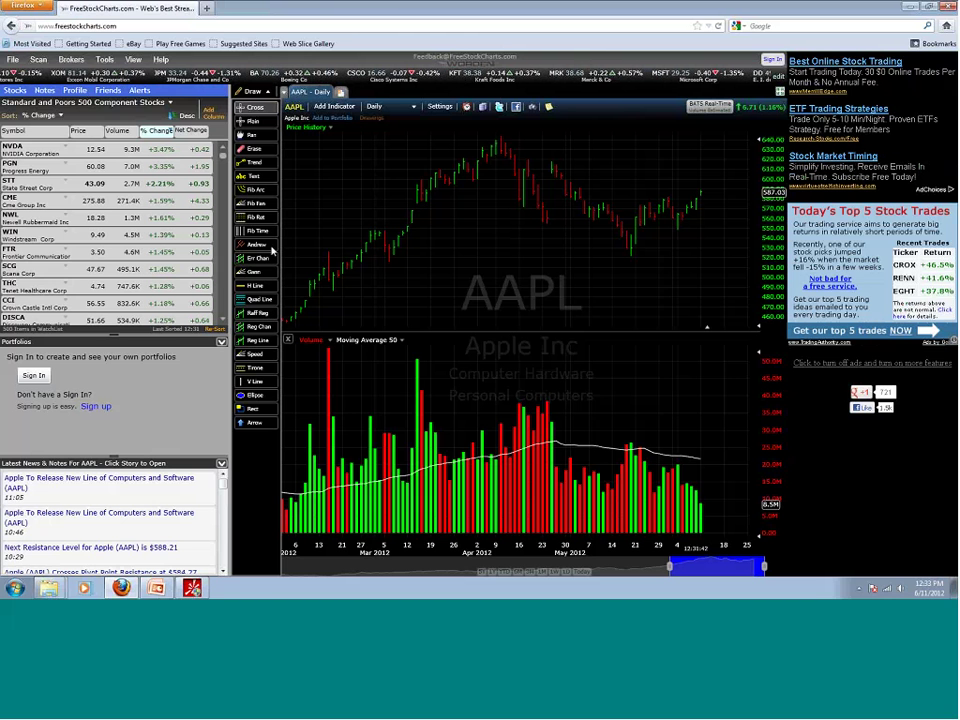
Examine the AAPL daily price and volume bars over shorter and longer date ranges.
click(257, 216)
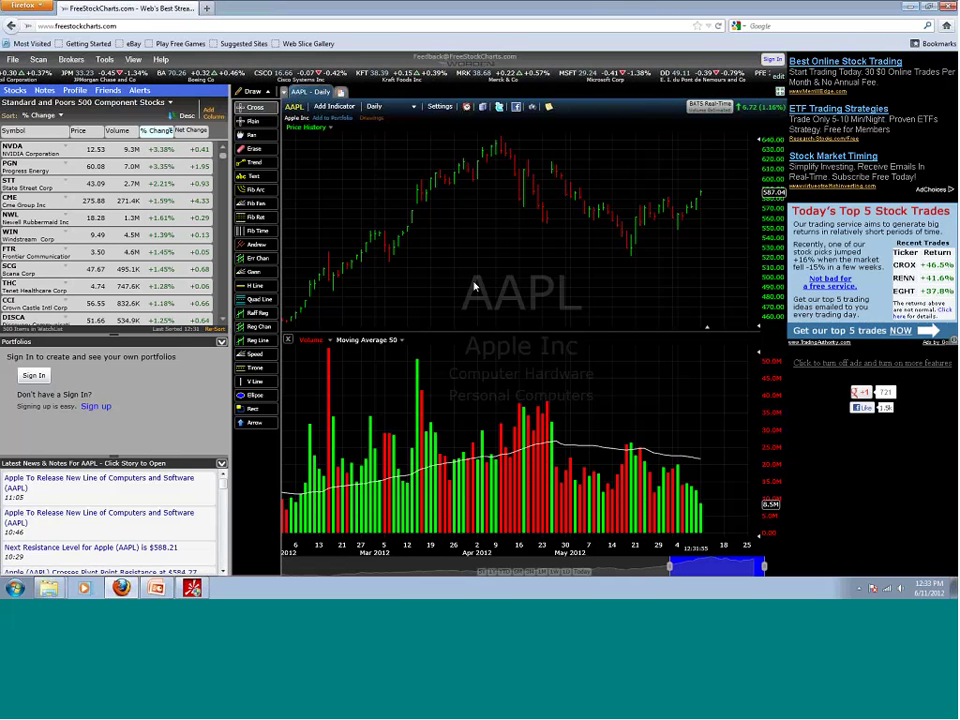
scroll(522, 276, up, 2)
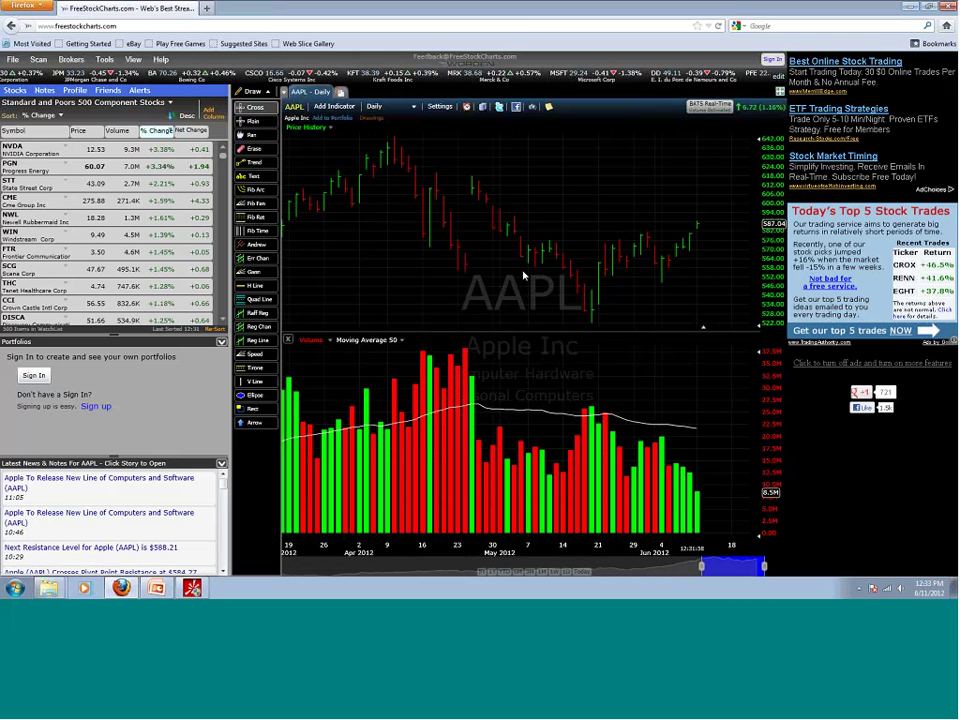
scroll(522, 276, down, 3)
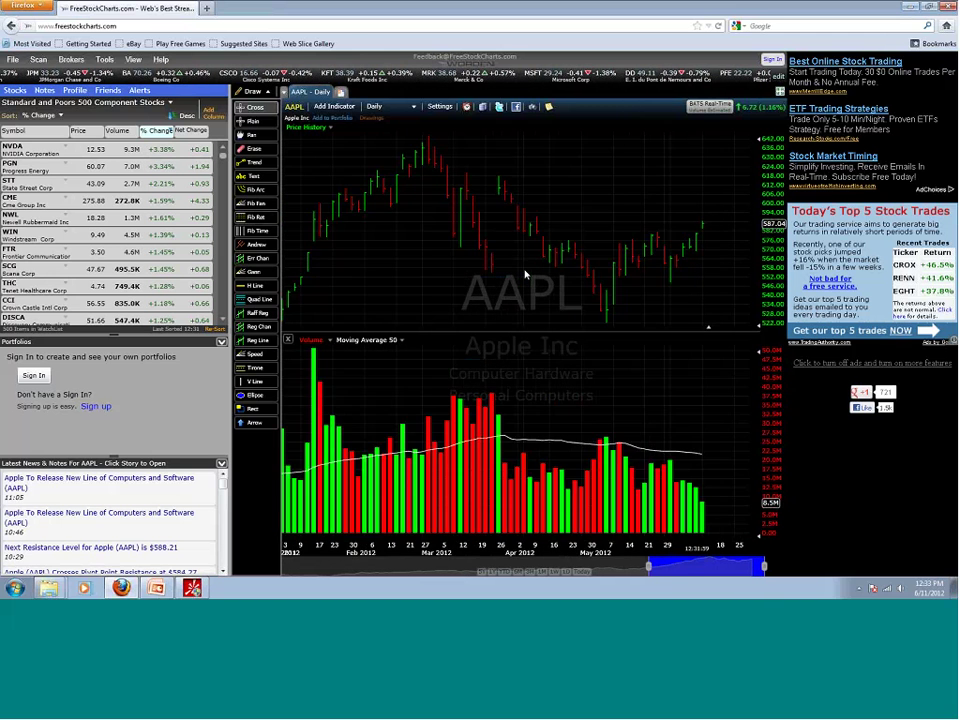
scroll(524, 274, up, 3)
scroll(524, 274, up, 3)
scroll(527, 273, down, 2)
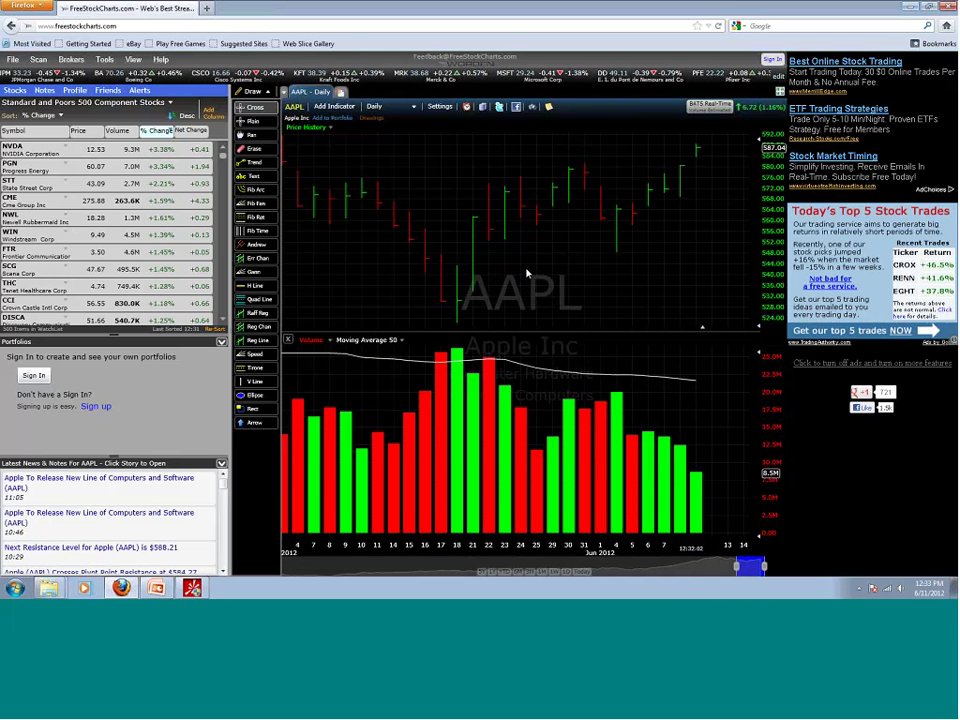
scroll(527, 273, down, 6)
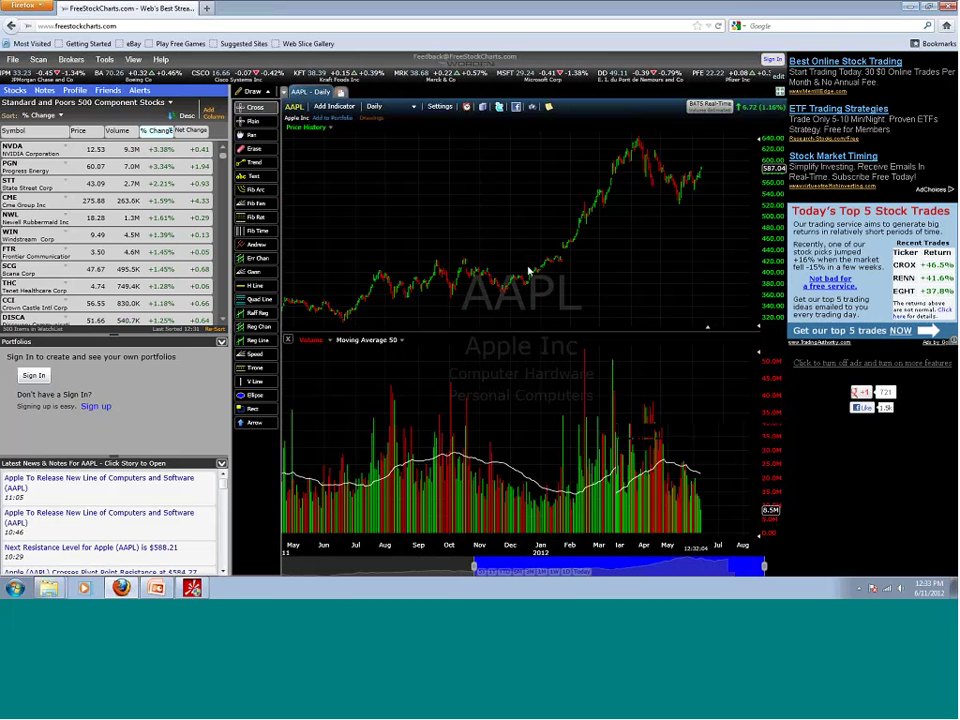
View the AAPL chart on the Weekly time frame over different date ranges, and return it to Daily.
click(413, 108)
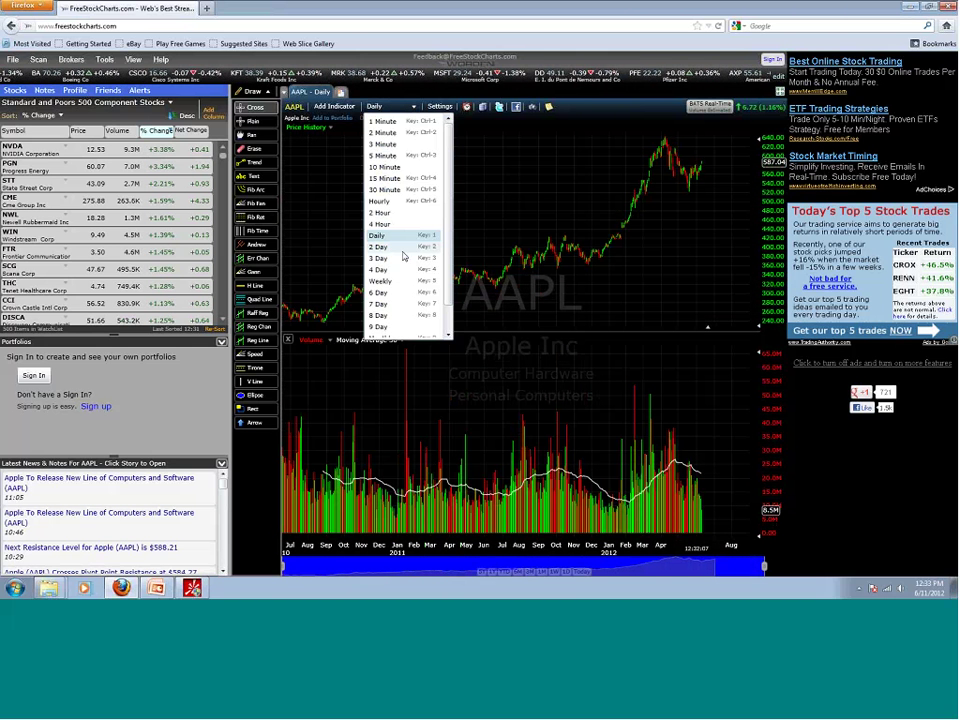
click(401, 281)
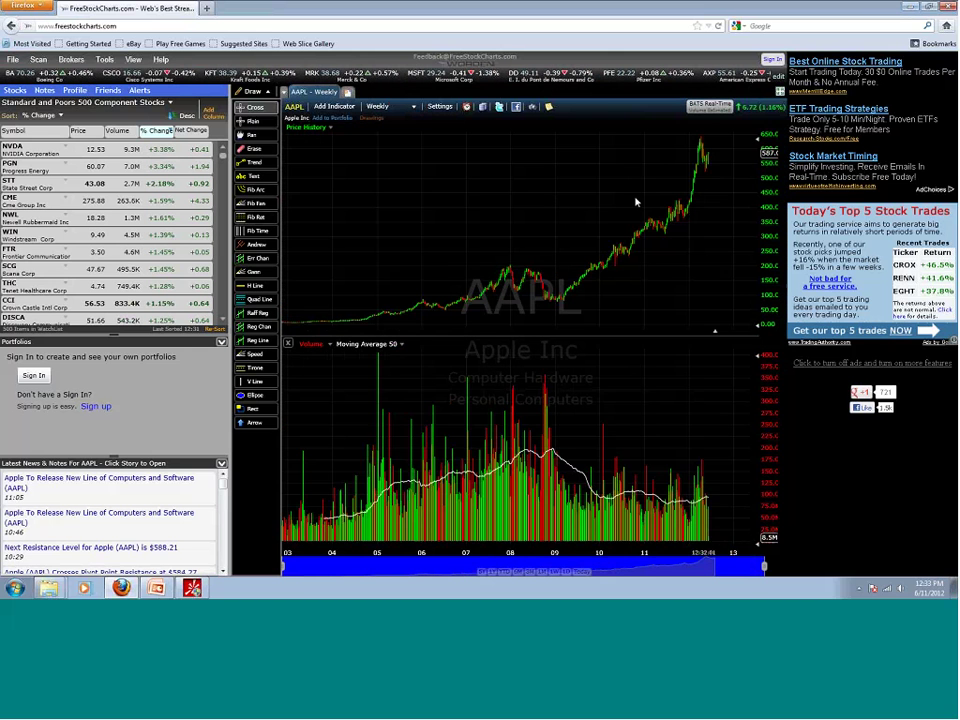
scroll(683, 165, up, 5)
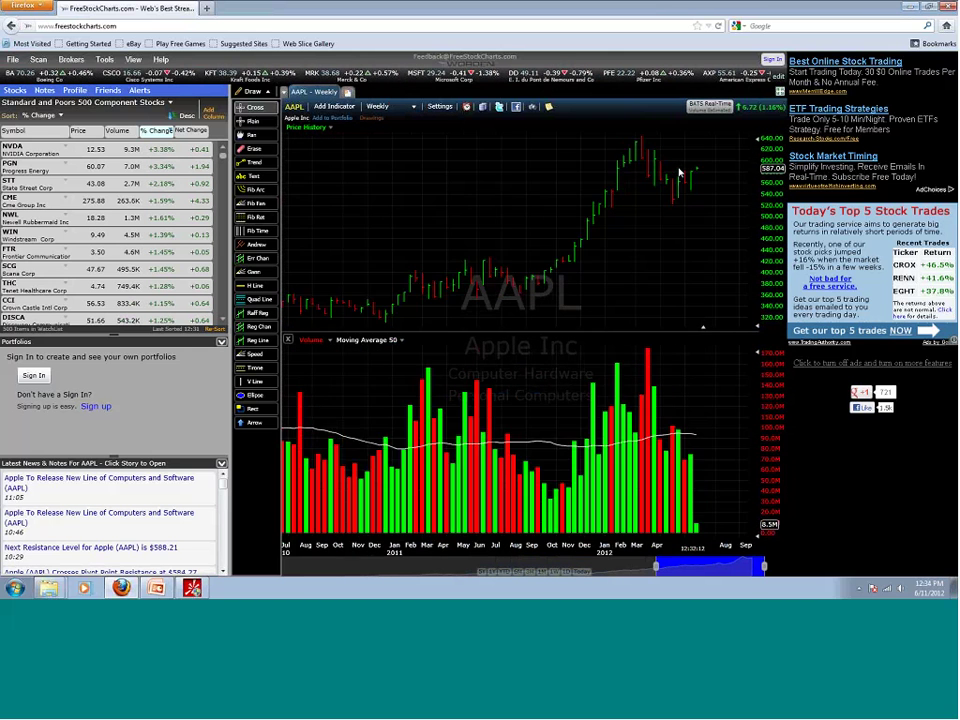
scroll(643, 190, down, 5)
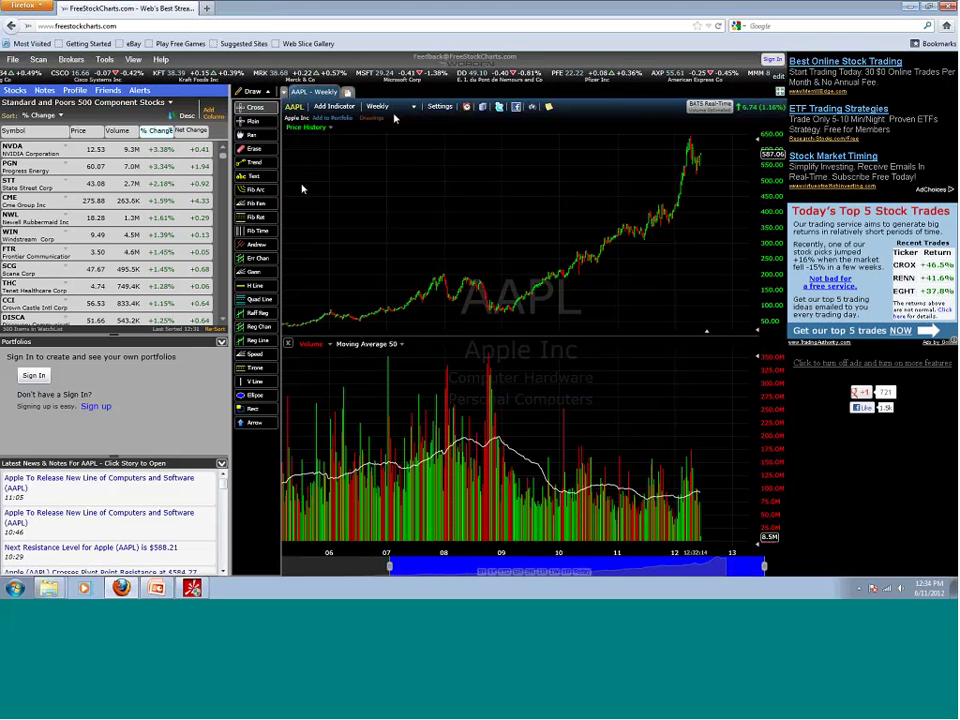
click(392, 106)
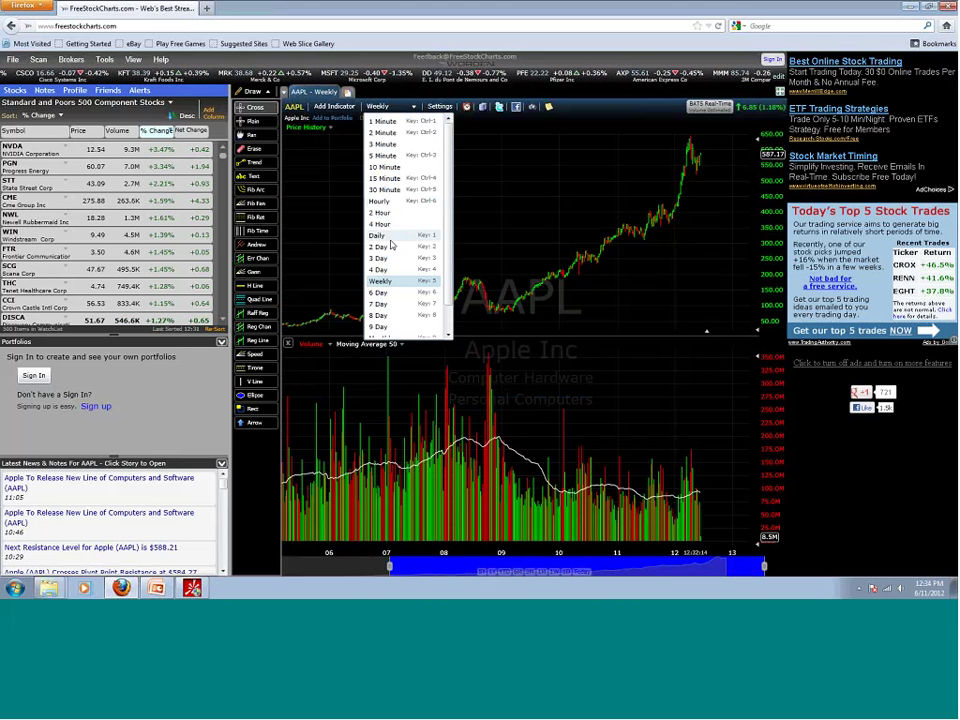
click(391, 243)
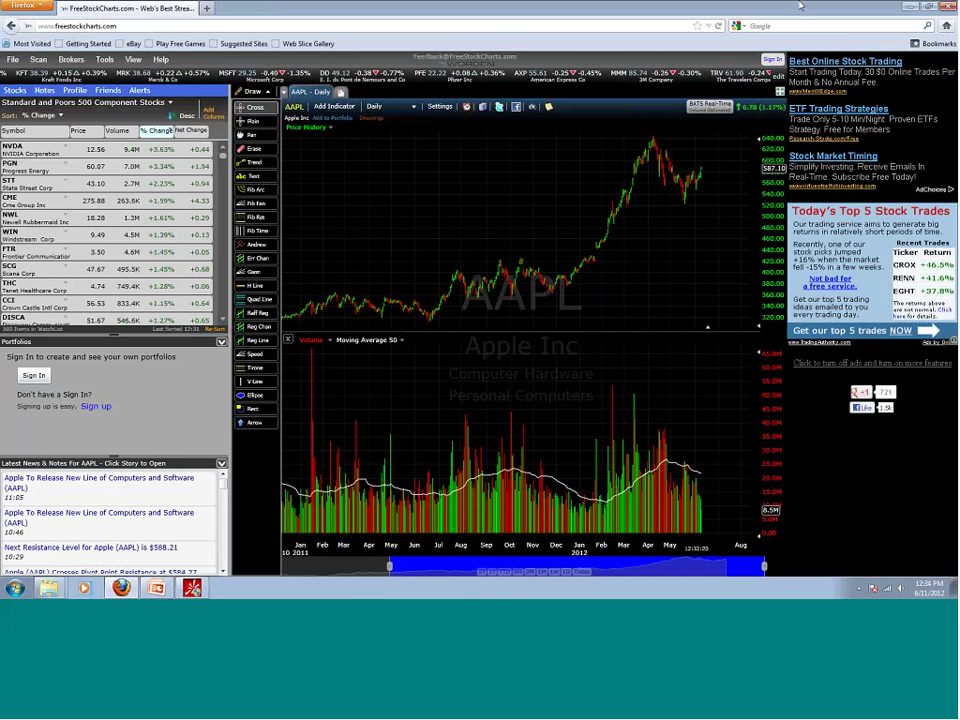
Switch back to thinkorswim and load the Visa chart with symbol V, narrowed to the candles from February to June.
click(910, 6)
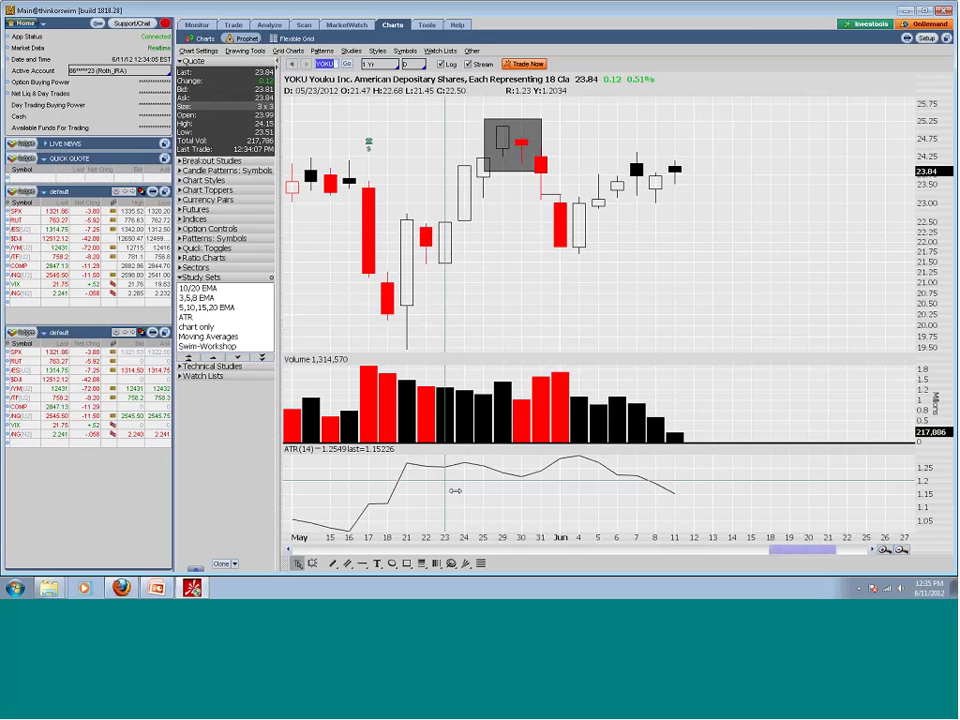
key(alt+Tab)
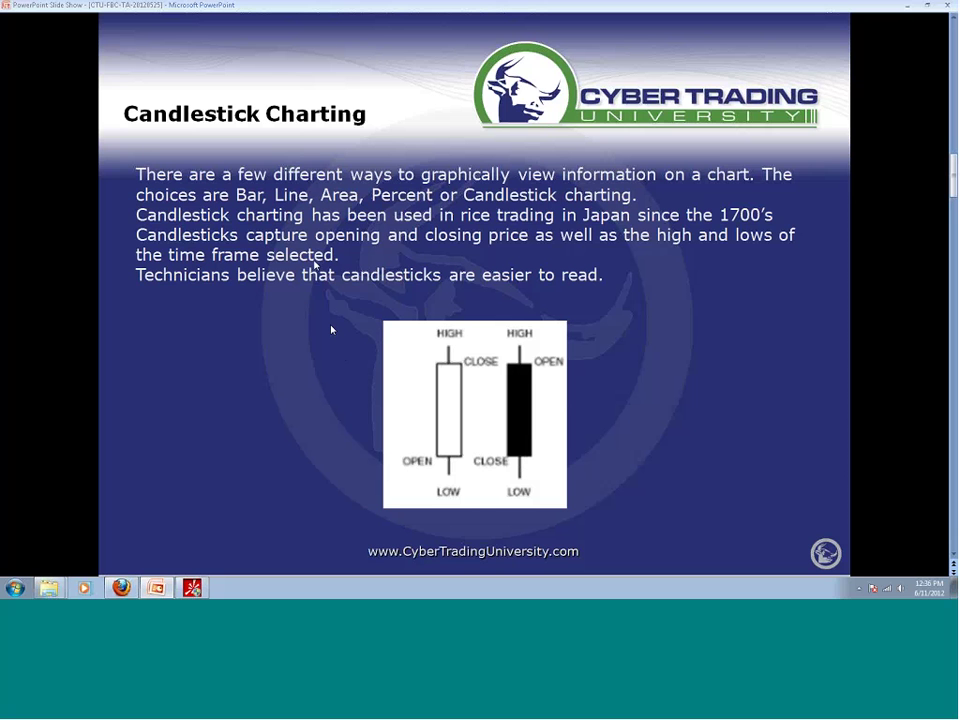
key(alt+Tab)
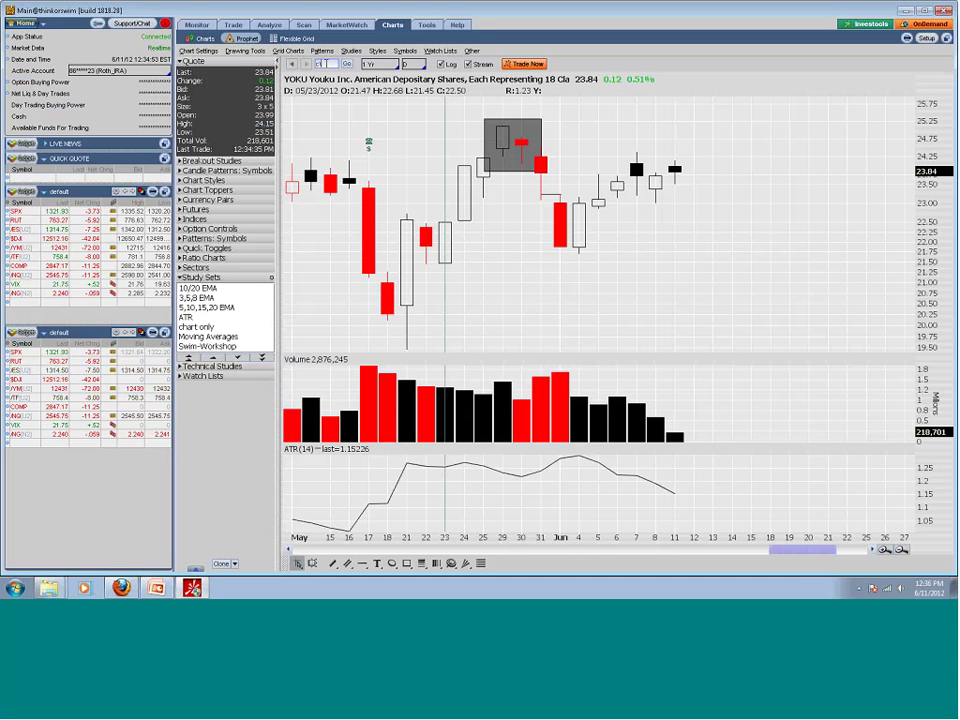
text(V)
key(Return)
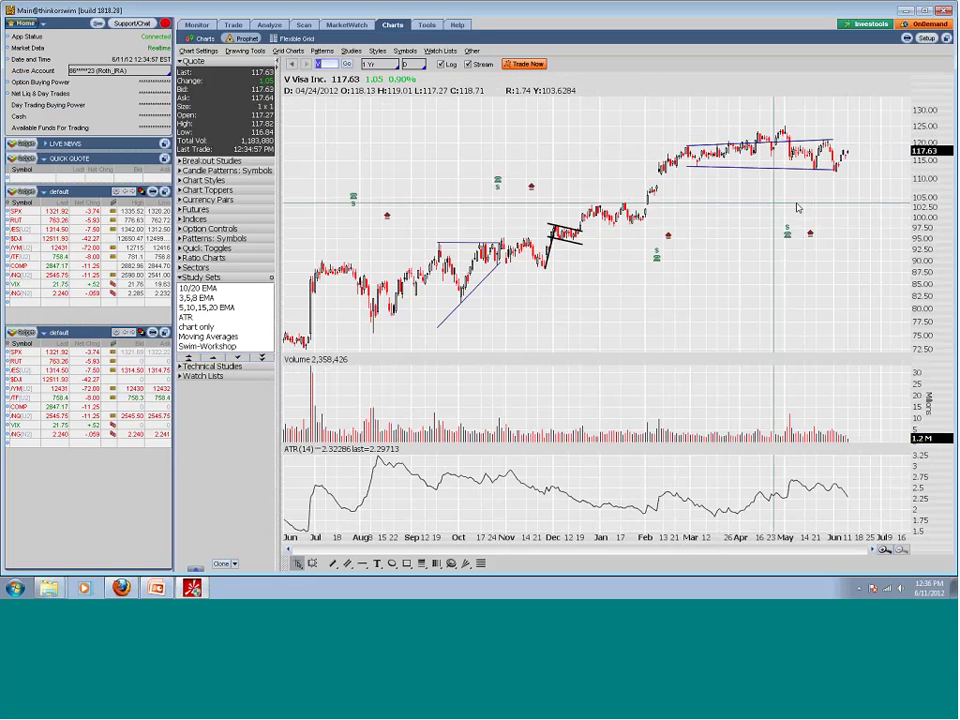
mouse_move(664, 200)
mouse_down()
mouse_move(814, 220)
mouse_move(855, 240)
mouse_up()
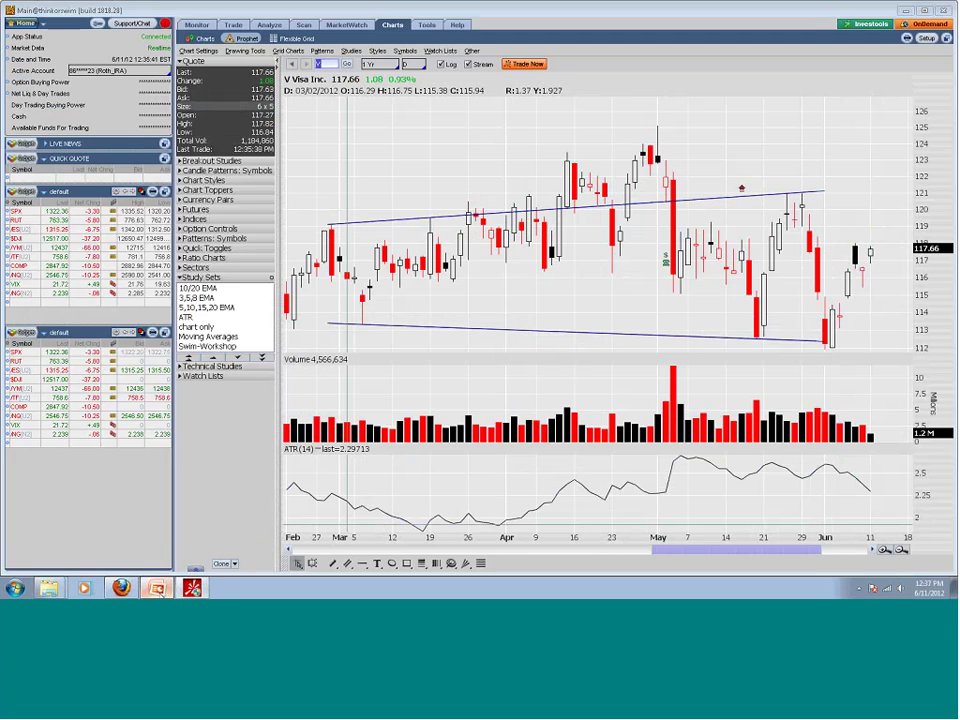
Switch to the PowerPoint slide show and advance past the Charting slide to the Technical Analysis Syllabus slide.
key(alt+Tab)
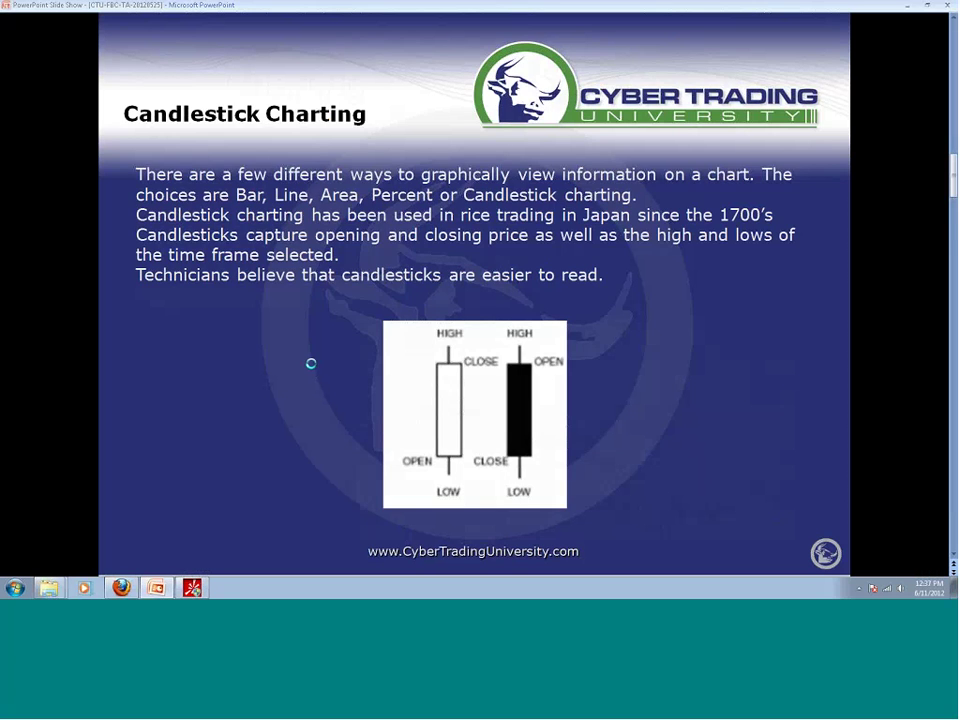
click(311, 364)
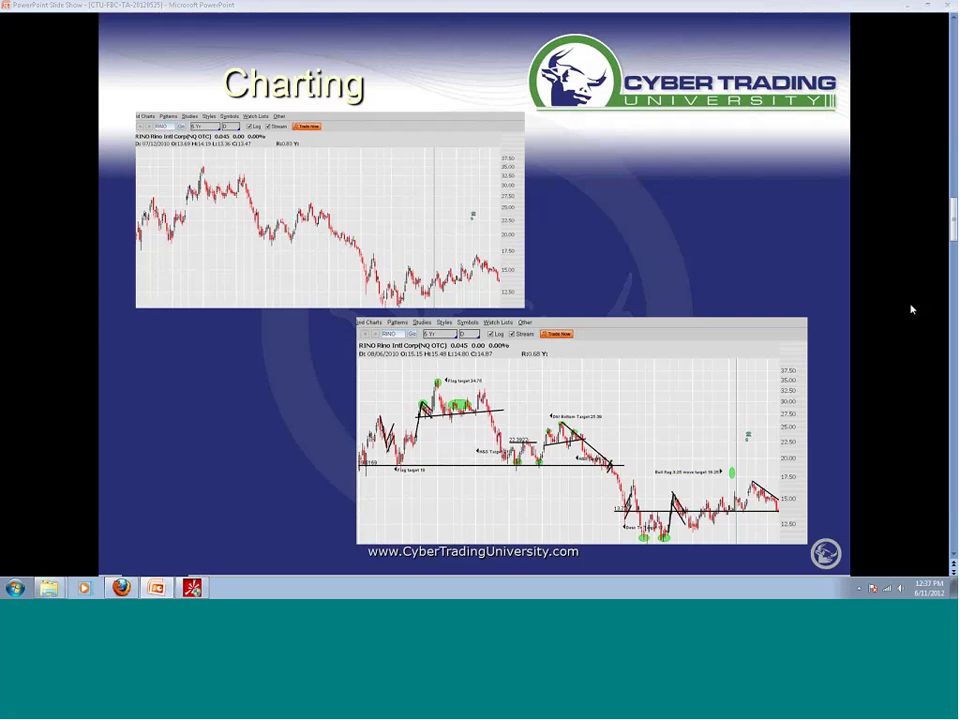
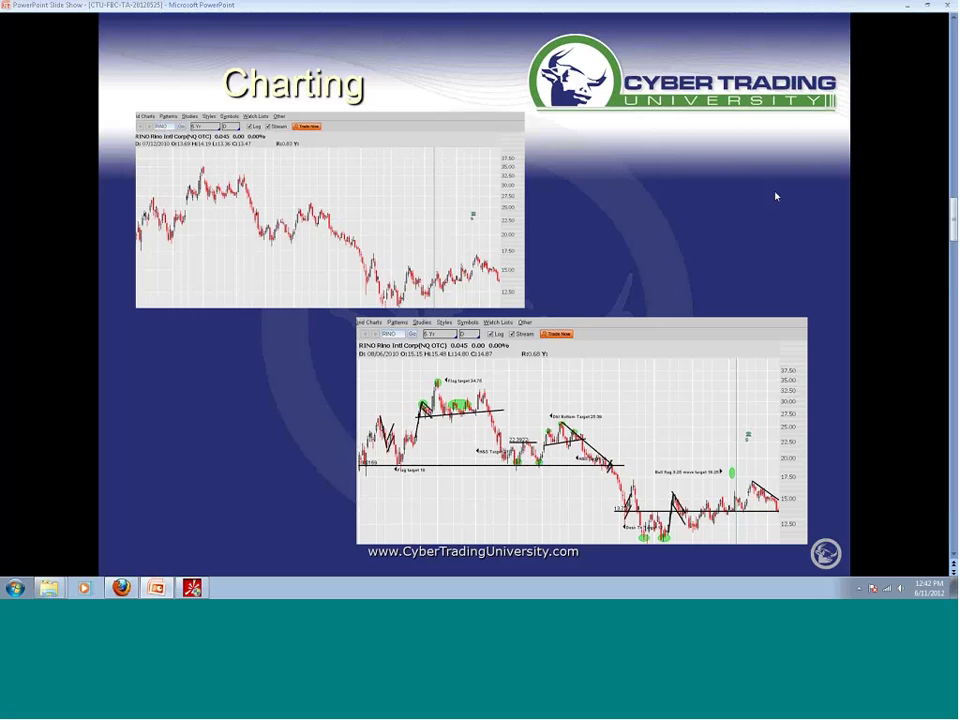
click(659, 292)
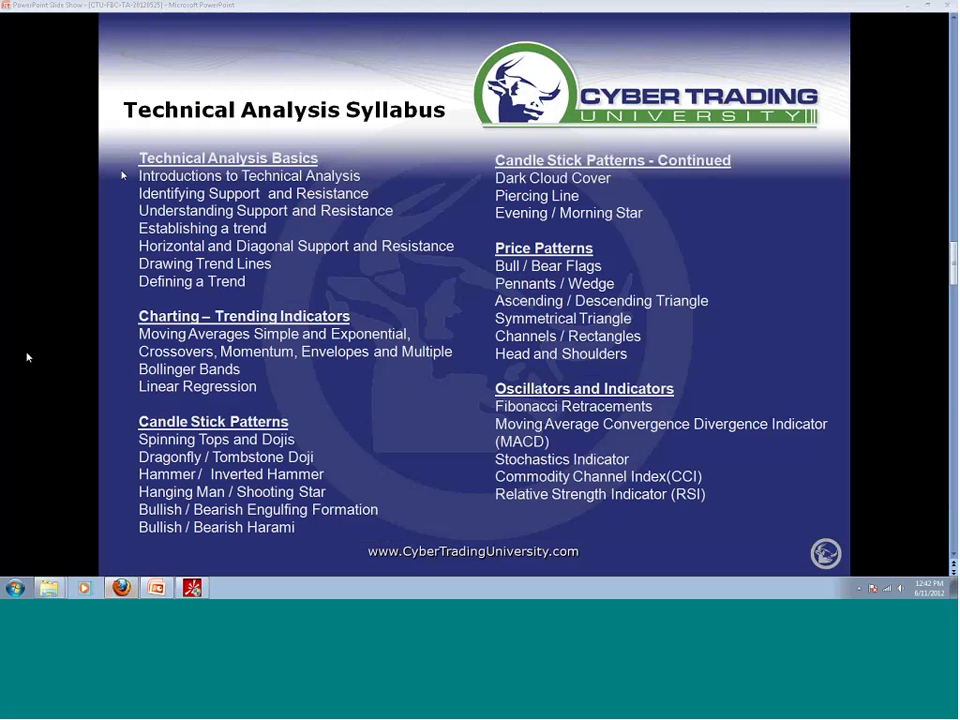
Bracket both Candle Stick Patterns lists, Price Patterns, and Oscillators and Indicators in red pen, and erase the annotations.
key(ctrl+p)
mouse_move(484, 148)
mouse_down()
mouse_move(463, 203)
mouse_move(497, 225)
mouse_up()
mouse_move(198, 405)
mouse_down()
mouse_move(112, 540)
mouse_move(130, 547)
mouse_up()
mouse_move(500, 240)
mouse_down()
mouse_move(472, 350)
mouse_move(496, 378)
mouse_move(467, 489)
mouse_move(520, 518)
mouse_up()
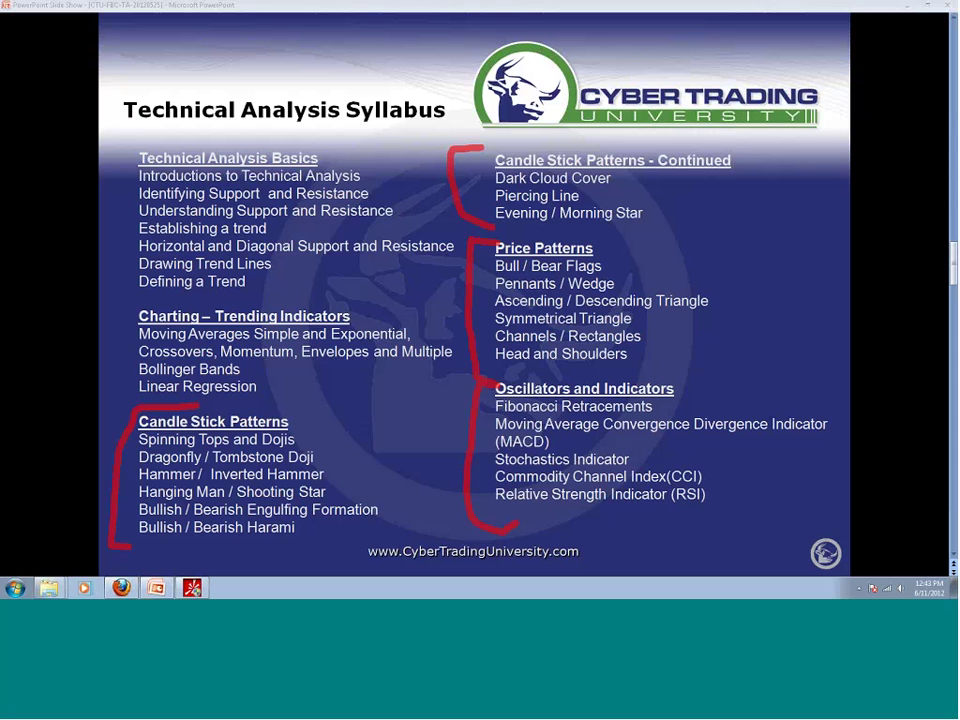
key(e)
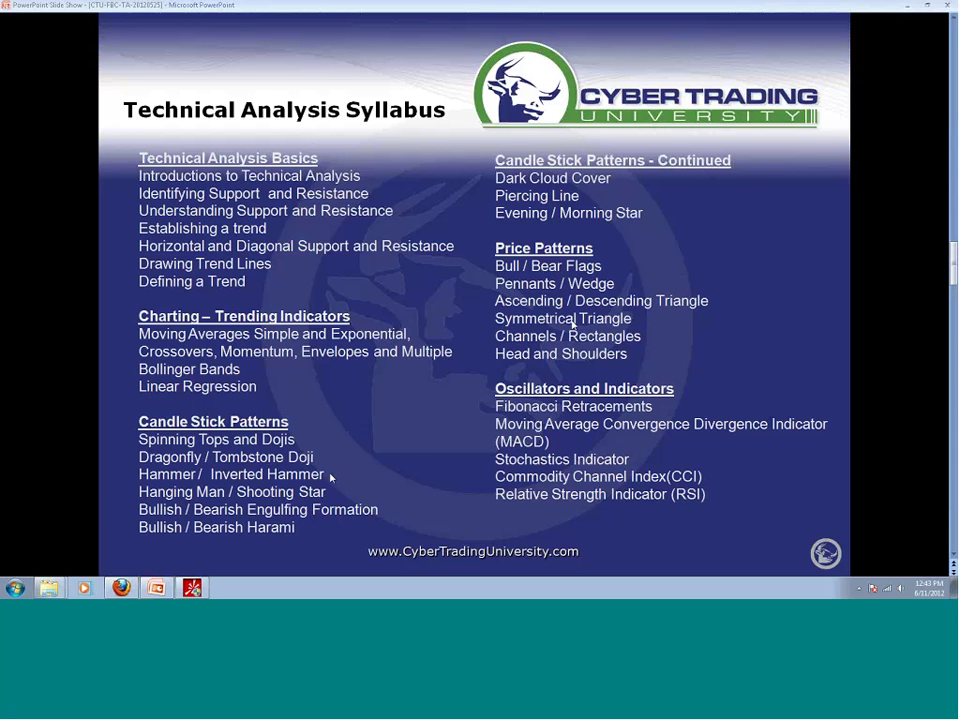
Switch to thinkorswim and load the Caterpillar chart with symbol CAT, narrowed to the candles from April to June.
key(alt+Tab)
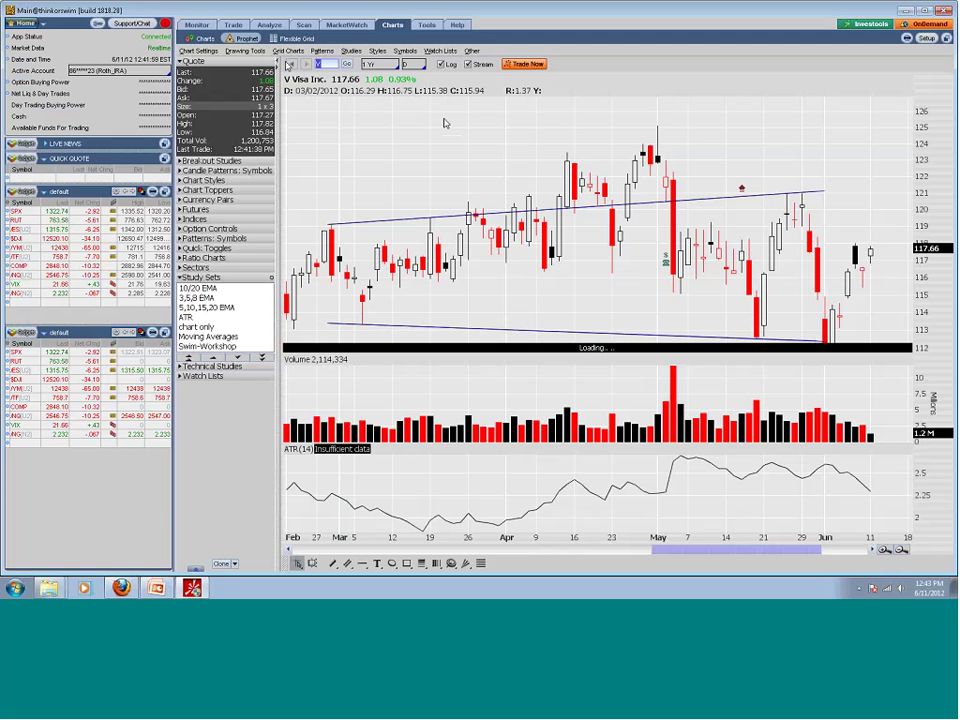
text(CAT)
key(Return)
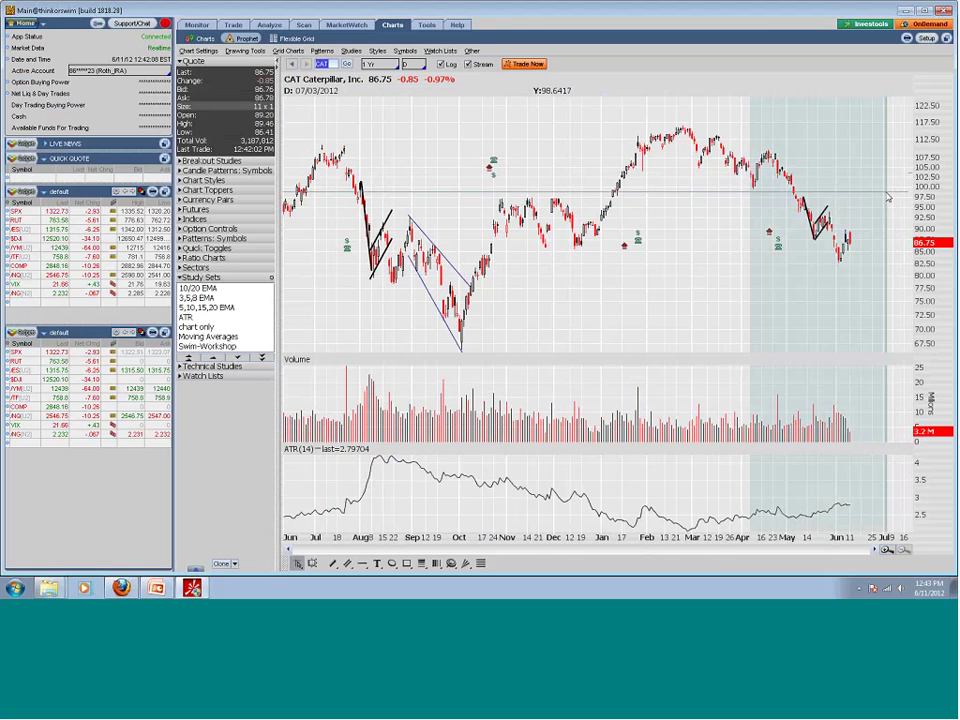
scroll(811, 180, up, 3)
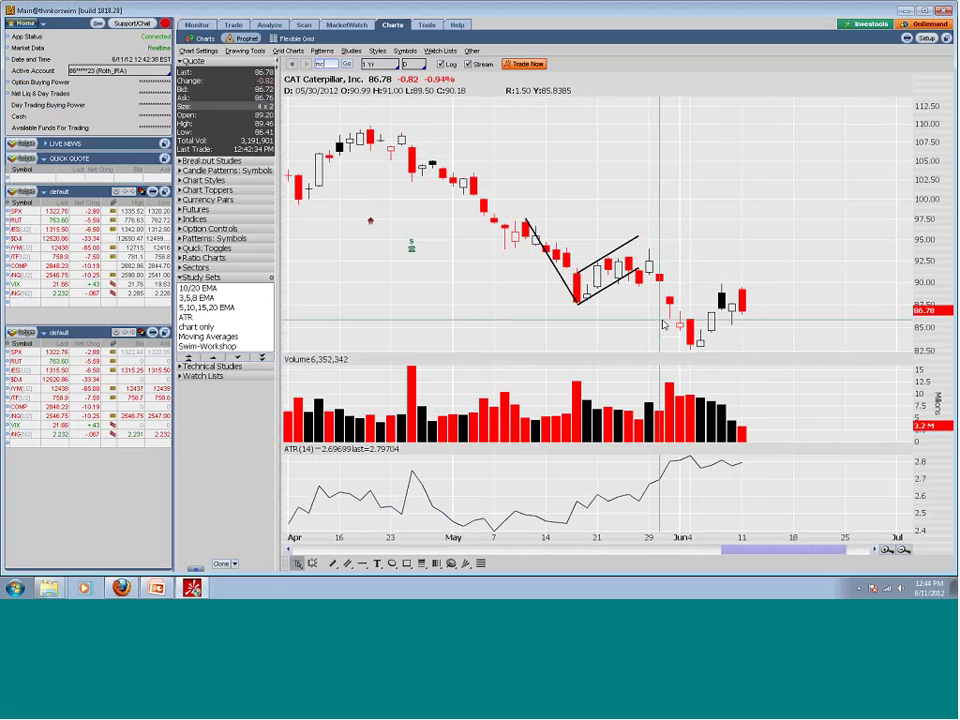
Try to replace the Caterpillar chart with the chart for symbol MCD.
text(MCD)
key(Return)
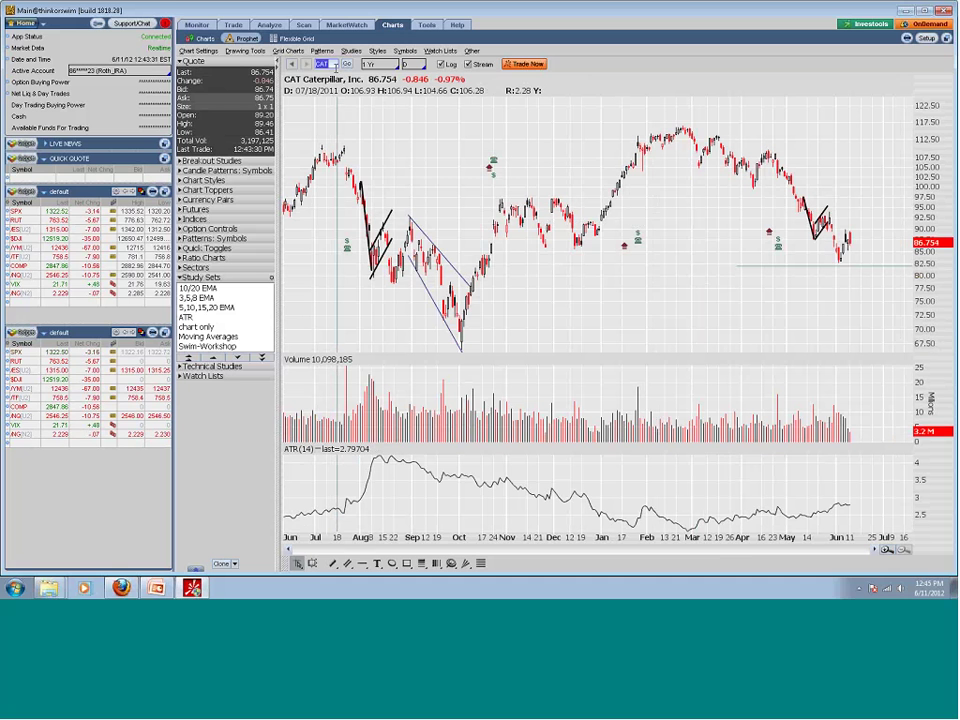
click(292, 77)
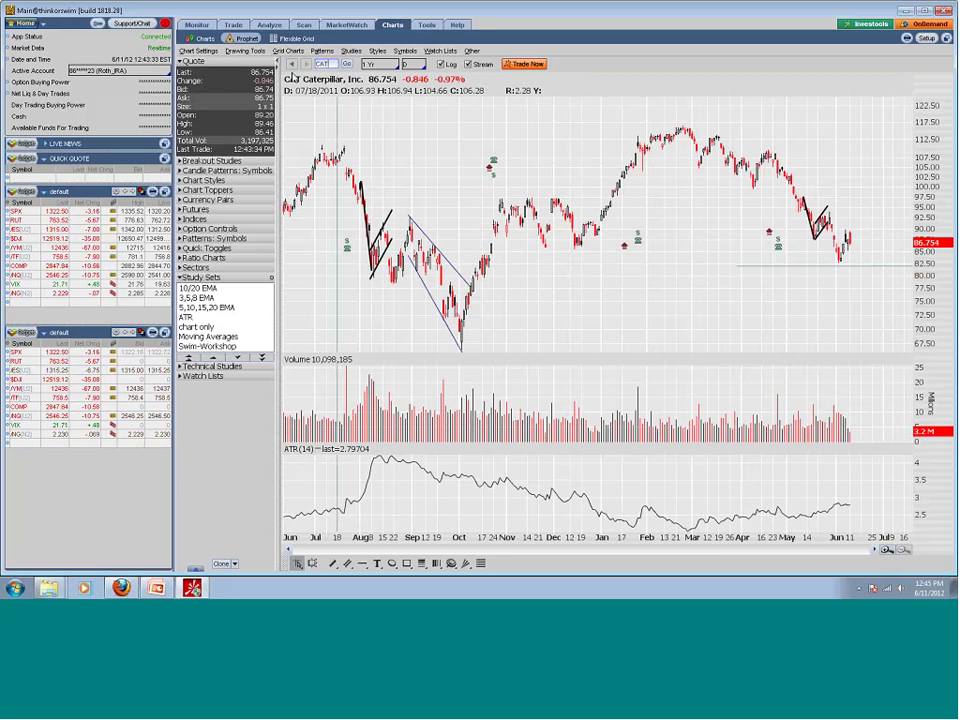
text(NCD)
key(Return)
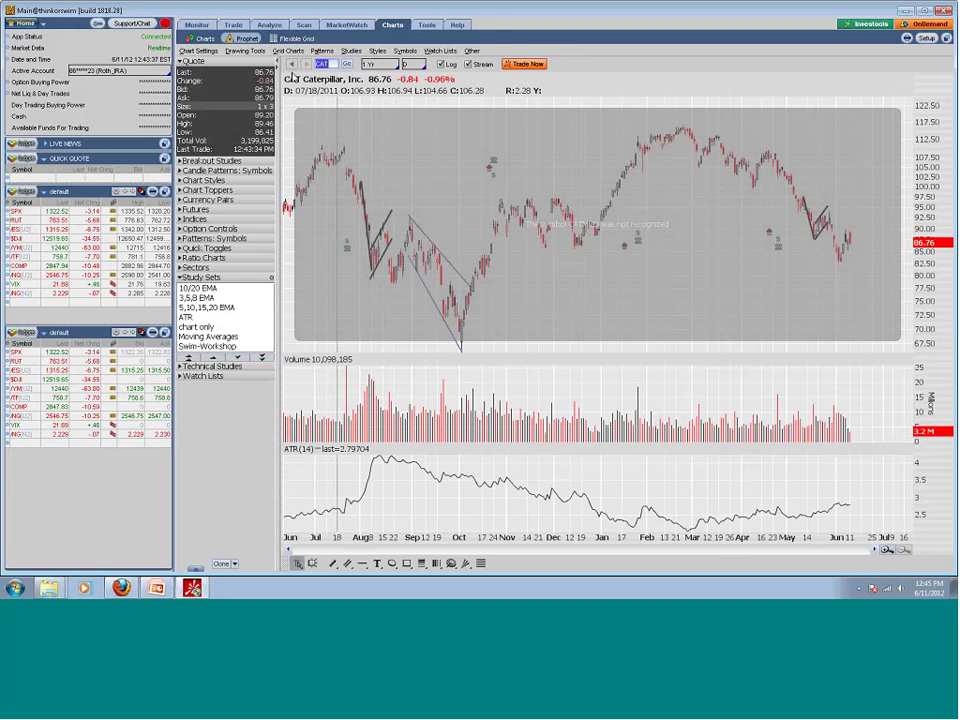
Load the McDonald's chart with symbol MCD, narrowed to the candles from September to December.
text(mcd)
key(Return)
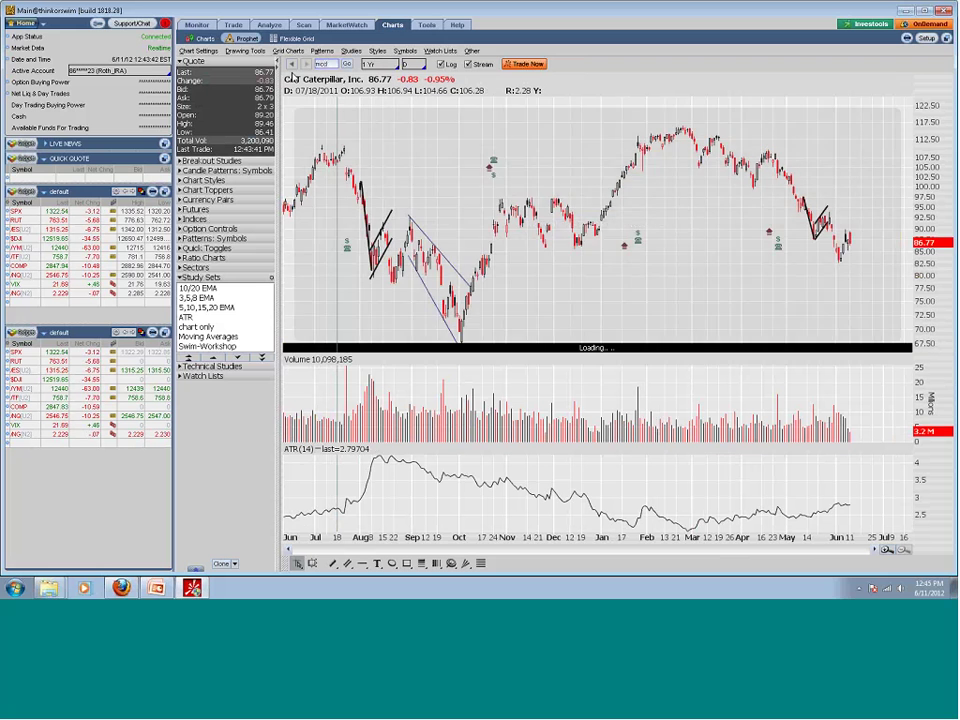
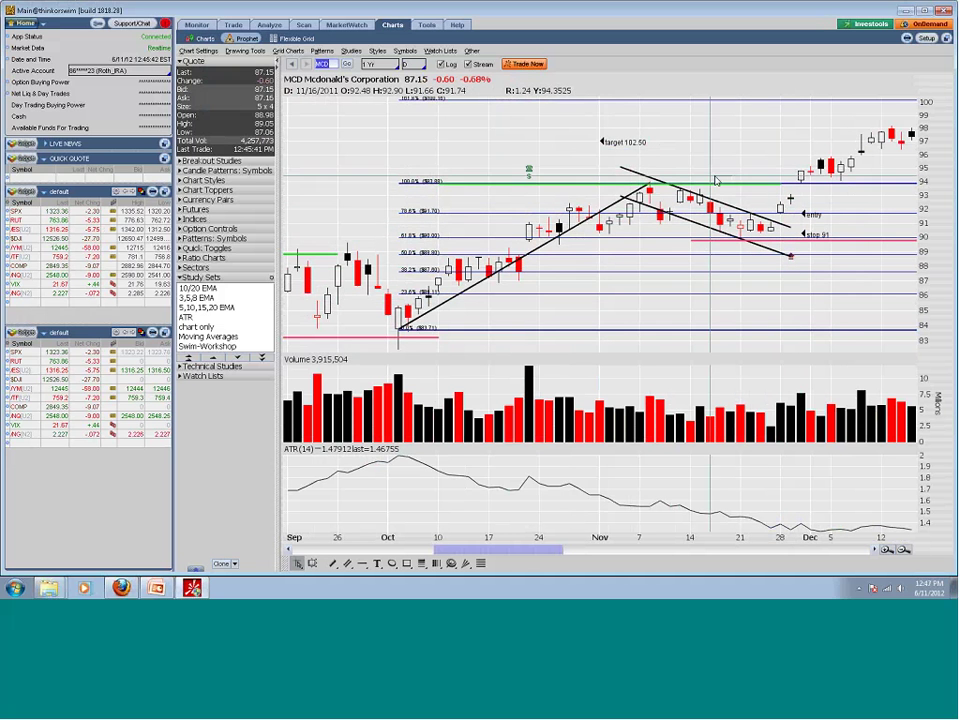
mouse_move(700, 103)
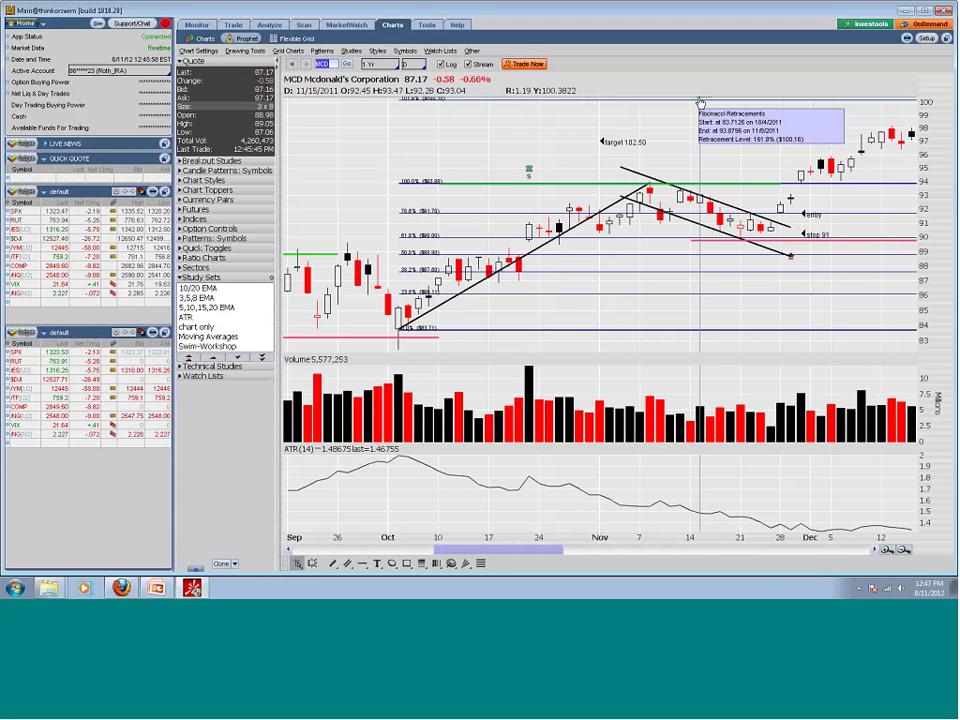
Edit the stop text note beside the November flag pattern to read "stop 90".
right_click(821, 237)
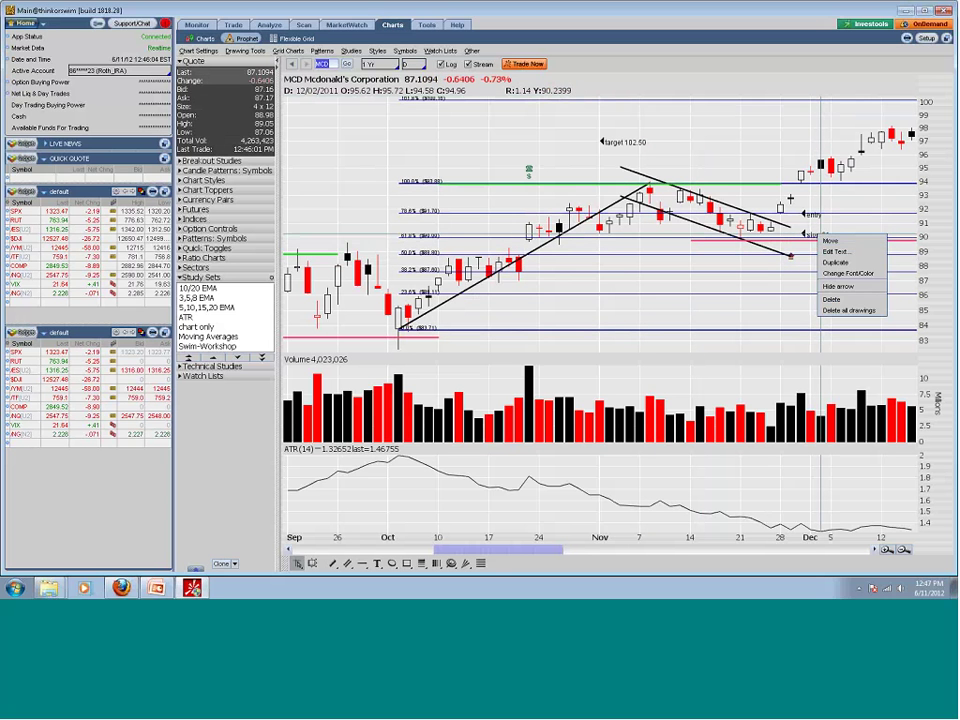
click(834, 251)
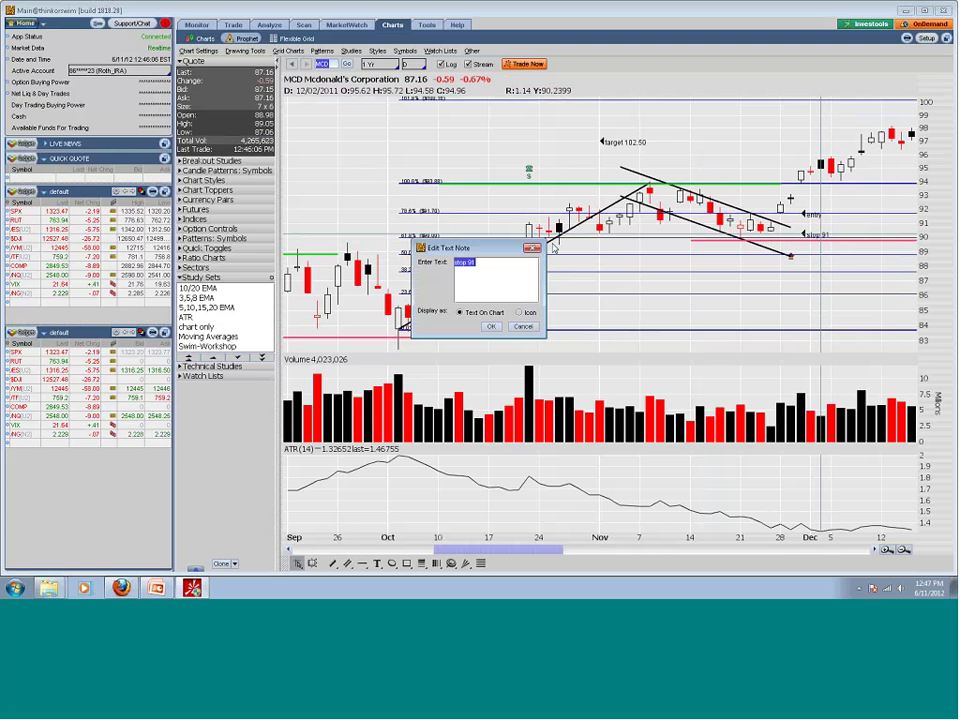
click(498, 269)
key(BackSpace)
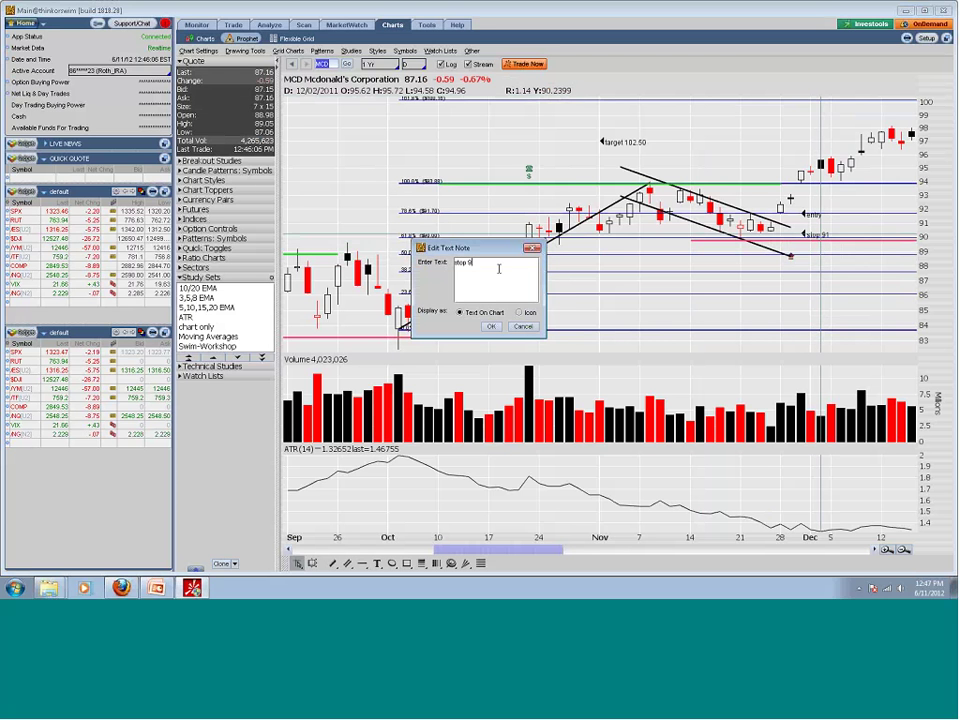
text(0)
click(490, 326)
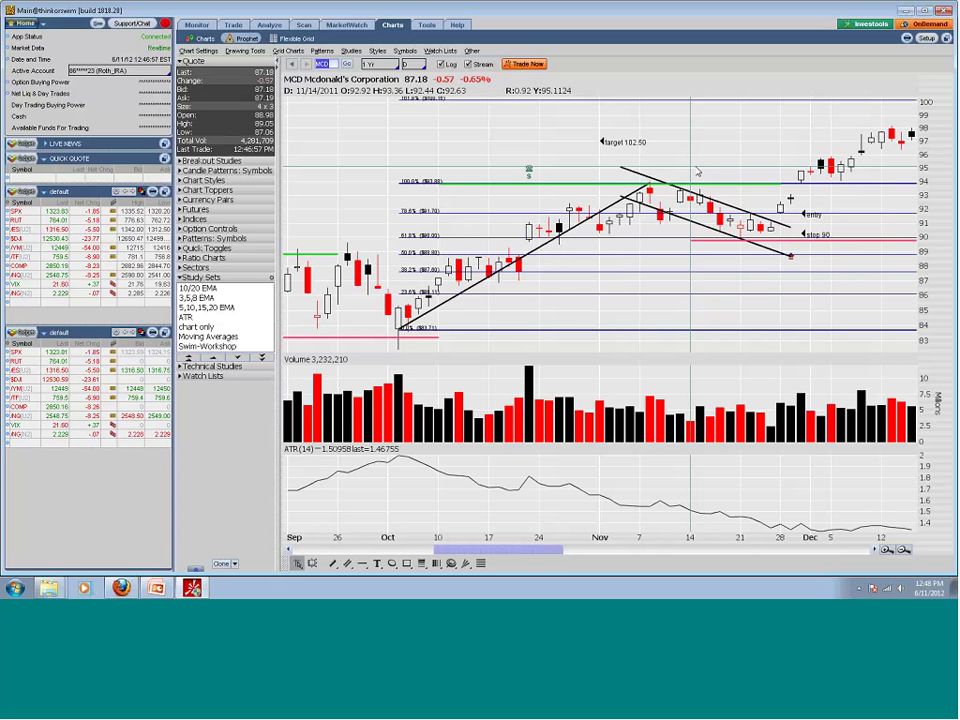
Load the Goldman Sachs chart with symbol GS and narrow it to the candles from February to June.
text(gra)
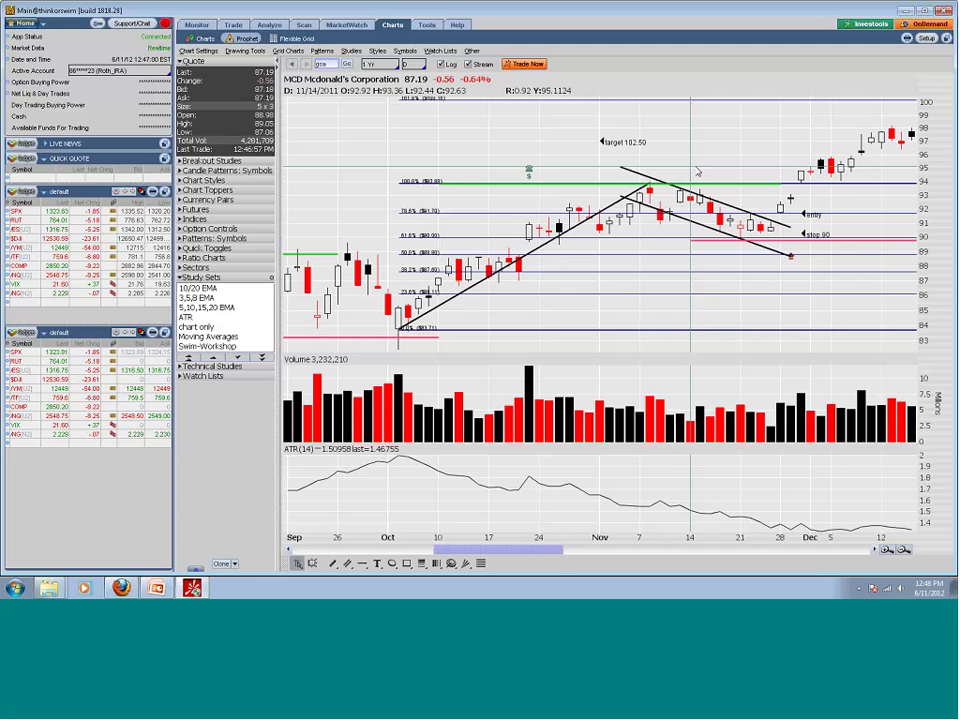
key(Return)
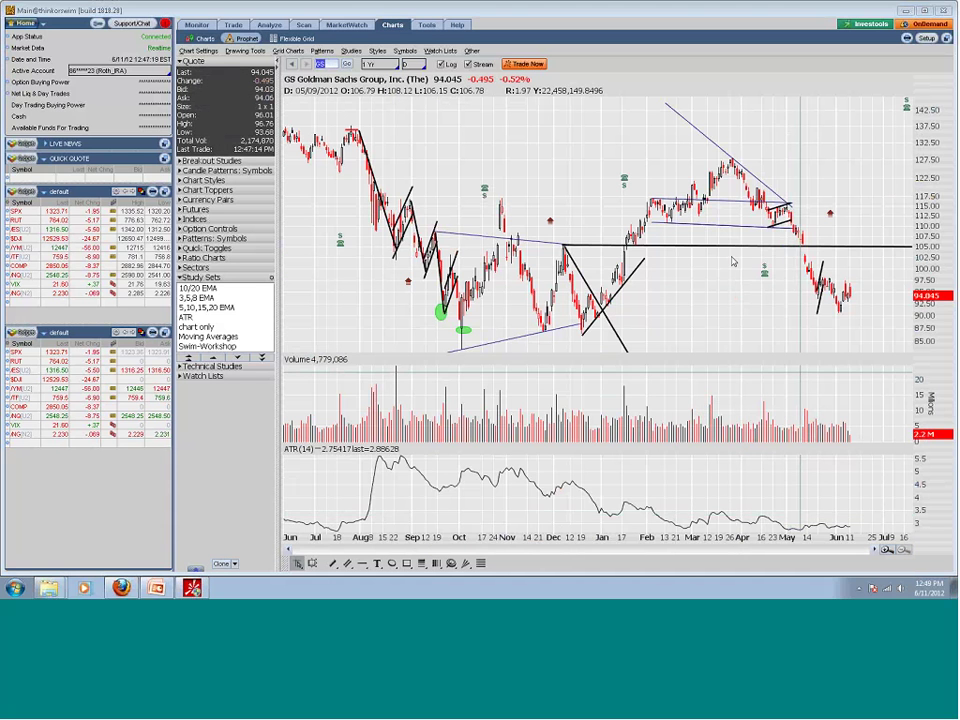
drag(655, 250, 843, 250)
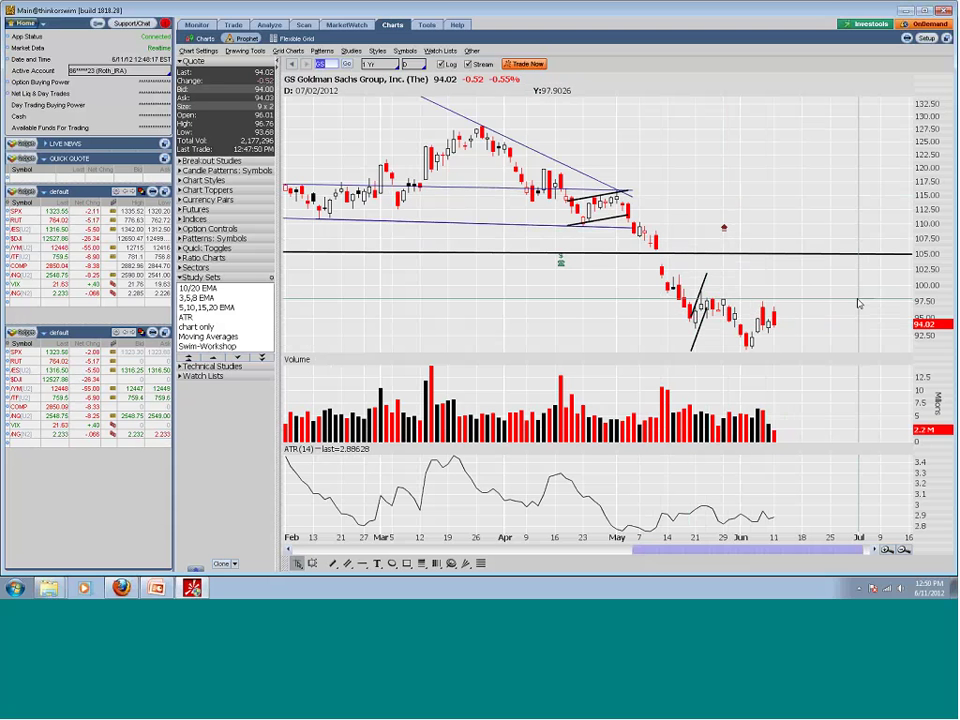
Load the Caterpillar chart with symbol CAT and set the second watch list to the personal list ETF List.
text(CAT)
key(Return)
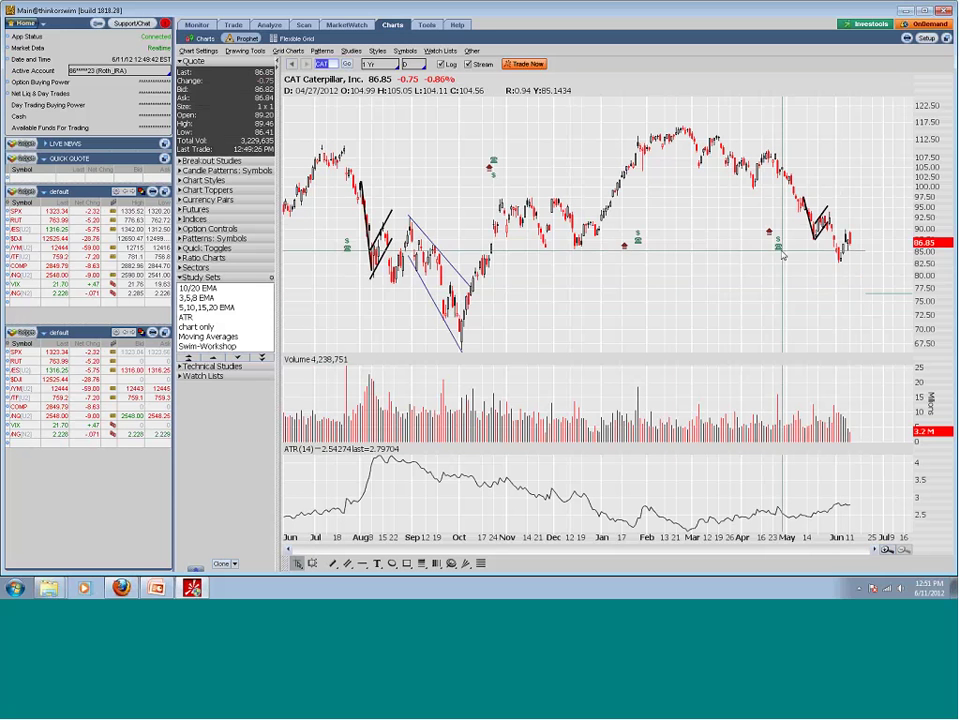
click(118, 332)
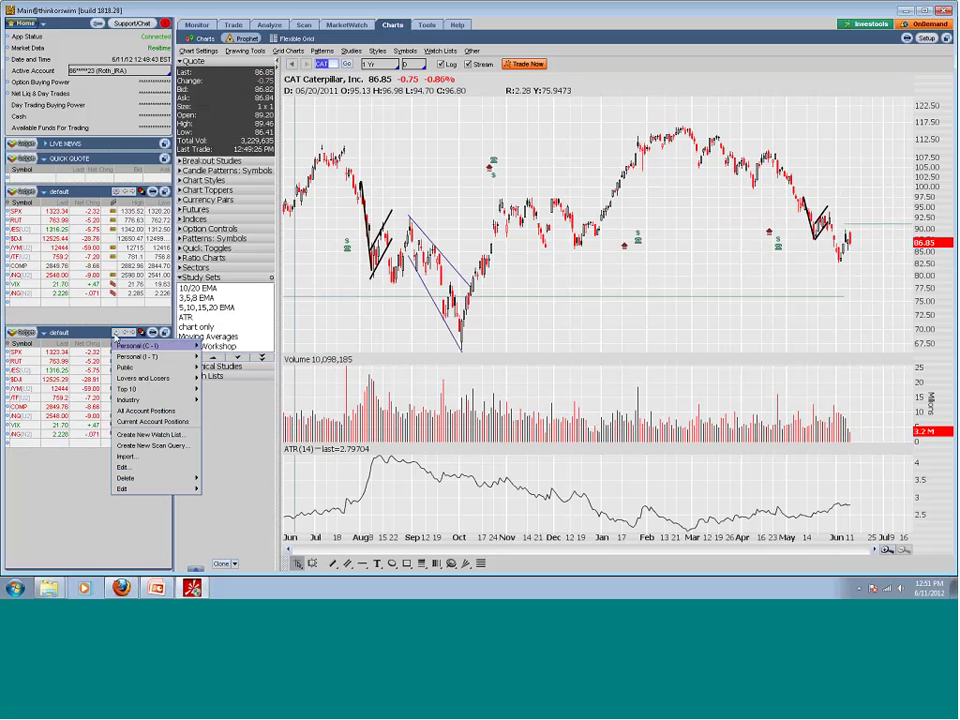
mouse_move(122, 350)
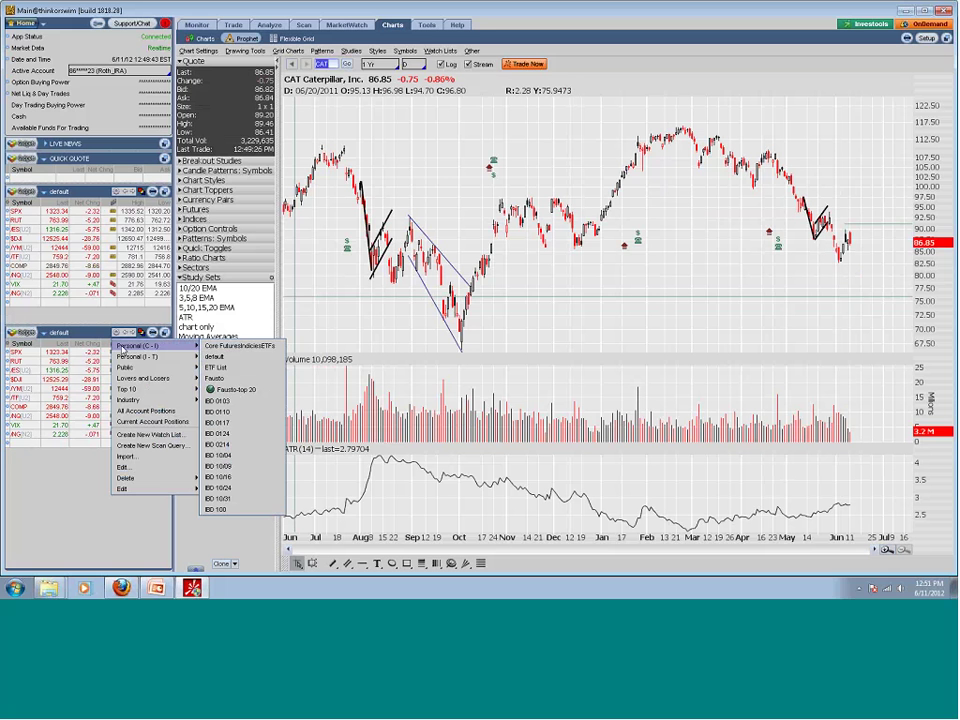
click(215, 367)
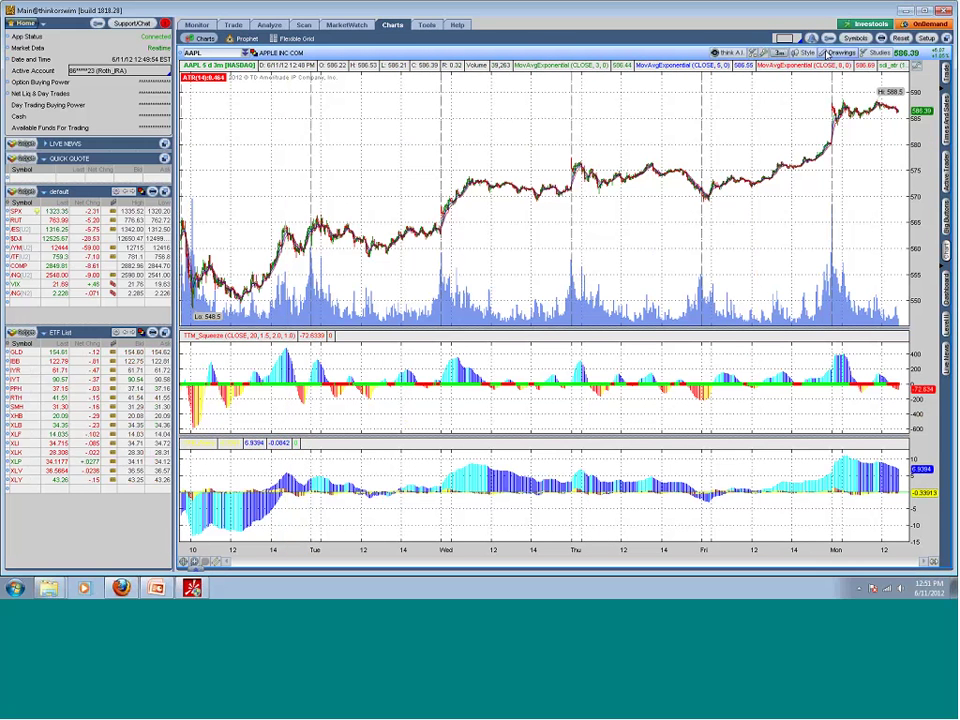
Delete all studies from the AAPL chart in the standard Charts view and set it to one year of daily candles.
click(878, 52)
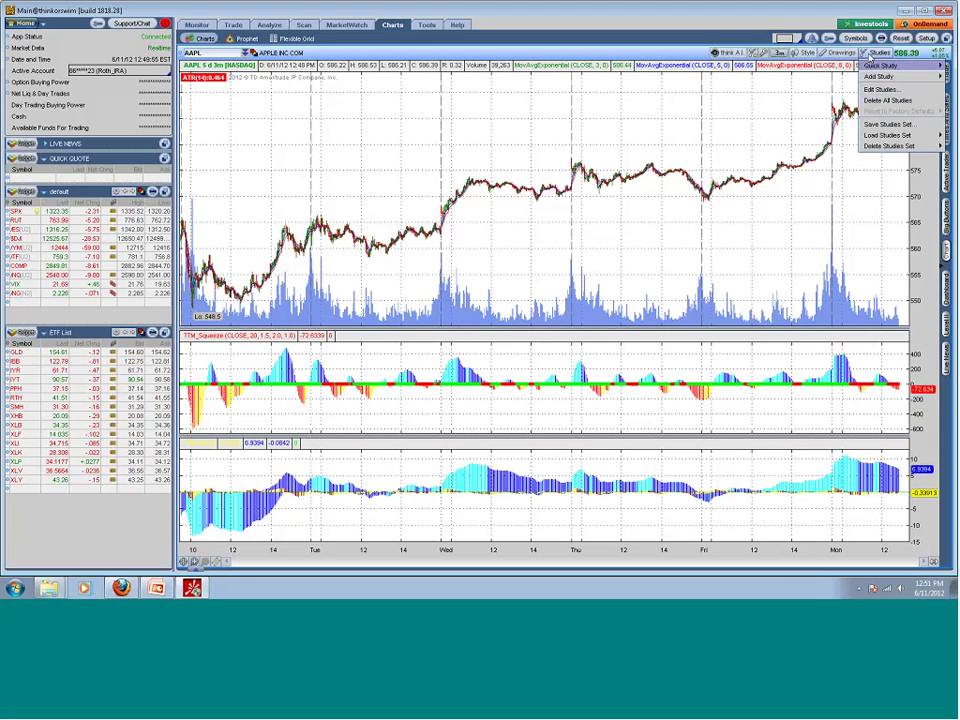
click(886, 100)
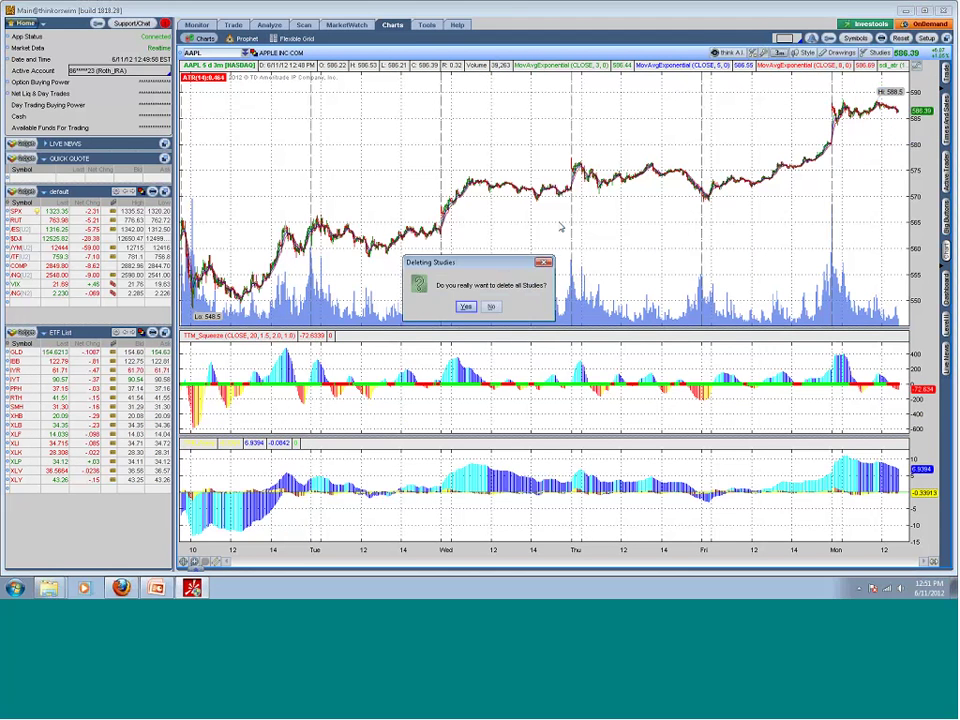
click(465, 306)
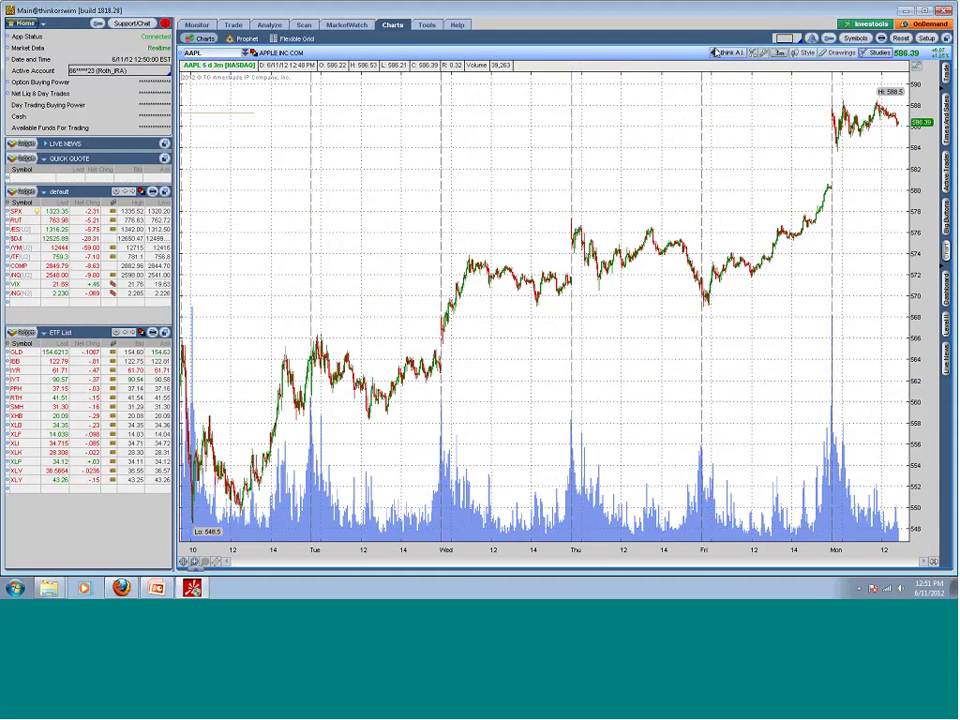
click(779, 52)
click(798, 133)
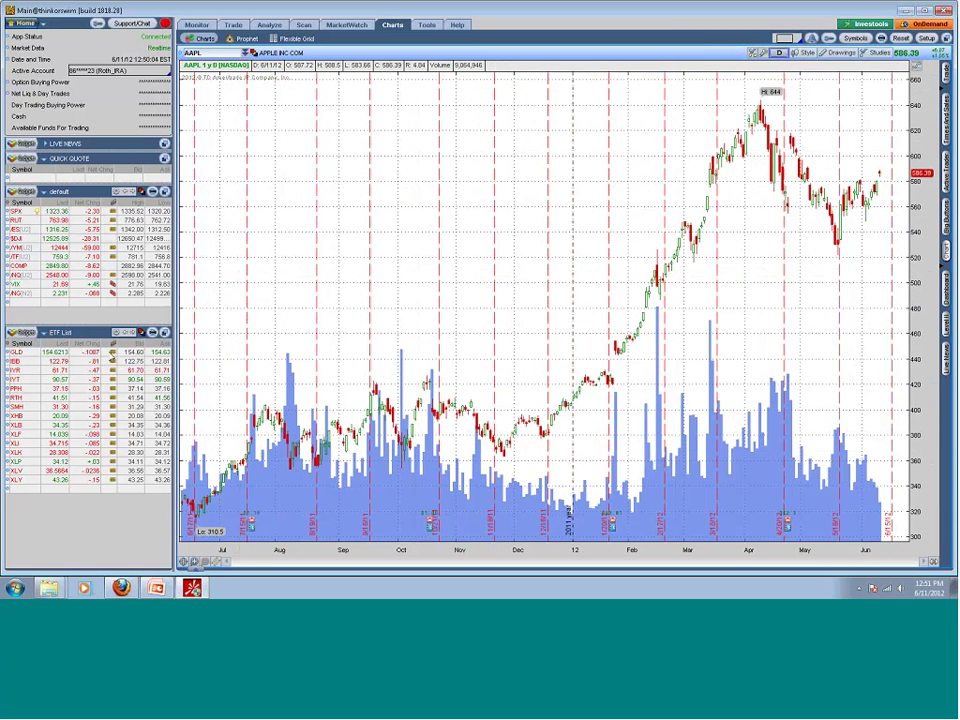
Link the ETF List watch list and the chart to each other with the red symbol link.
click(141, 332)
click(158, 355)
click(254, 52)
click(261, 88)
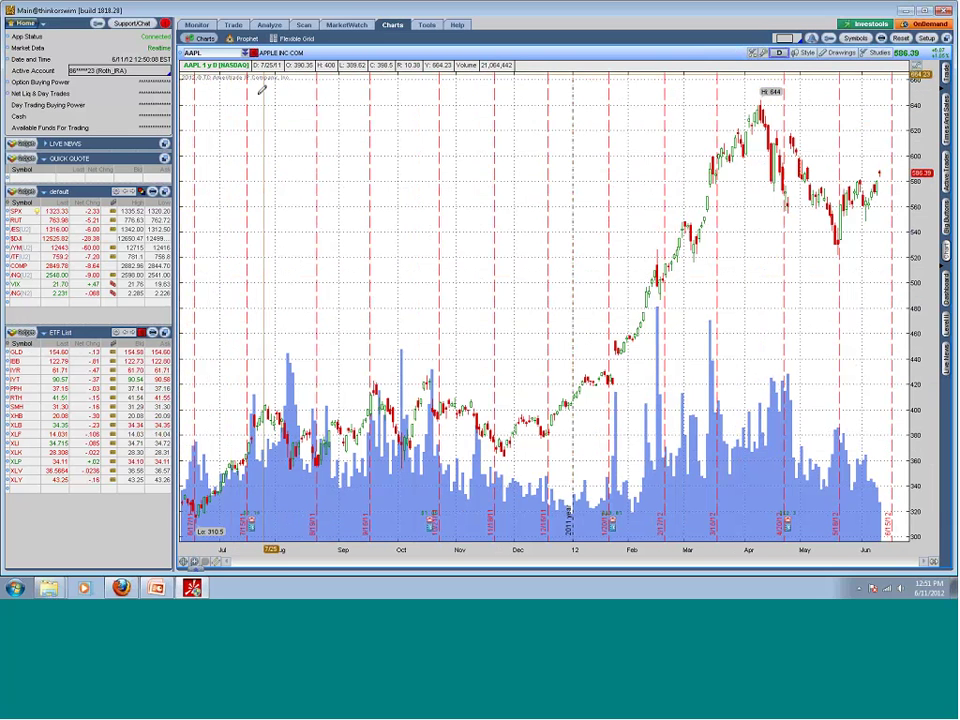
Review the daily charts of the ETF List symbols one after another, from GLD down to XLY.
click(16, 352)
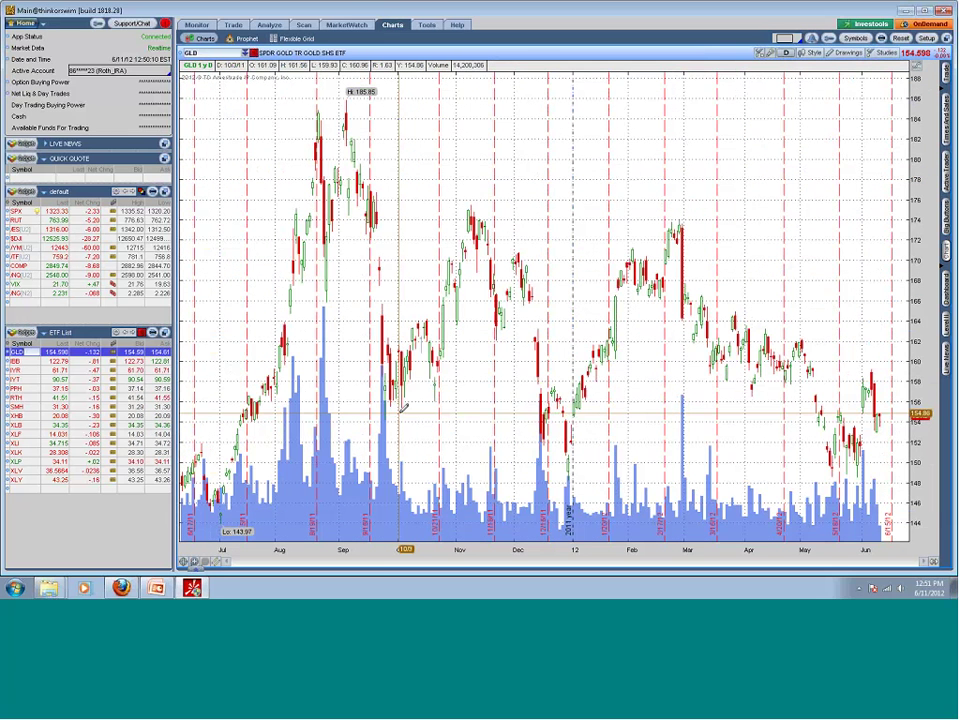
key(Down)
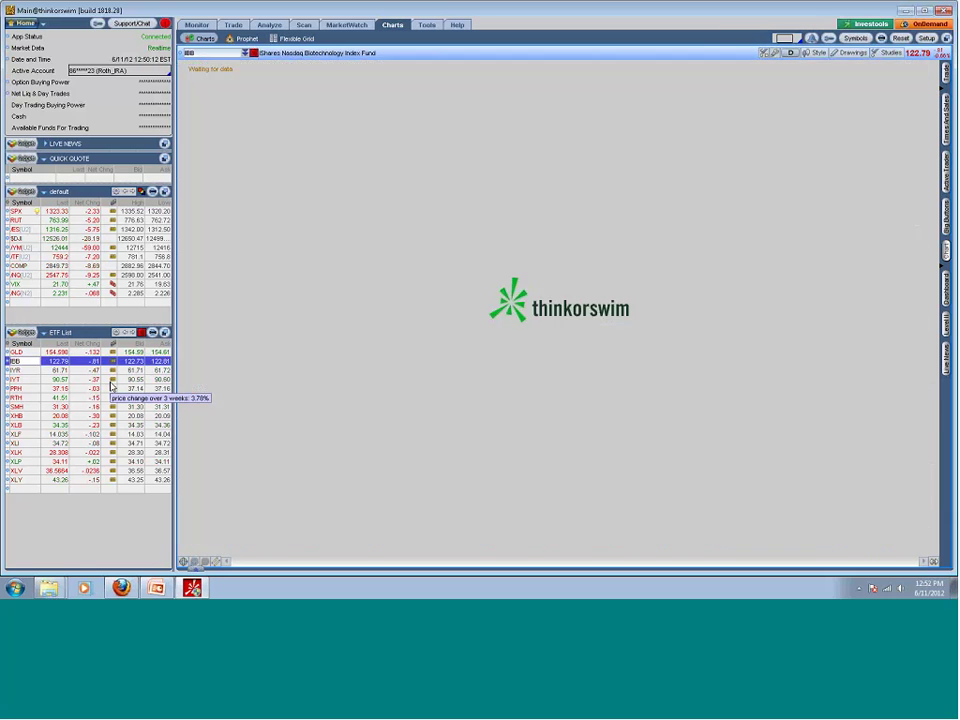
key(Down)
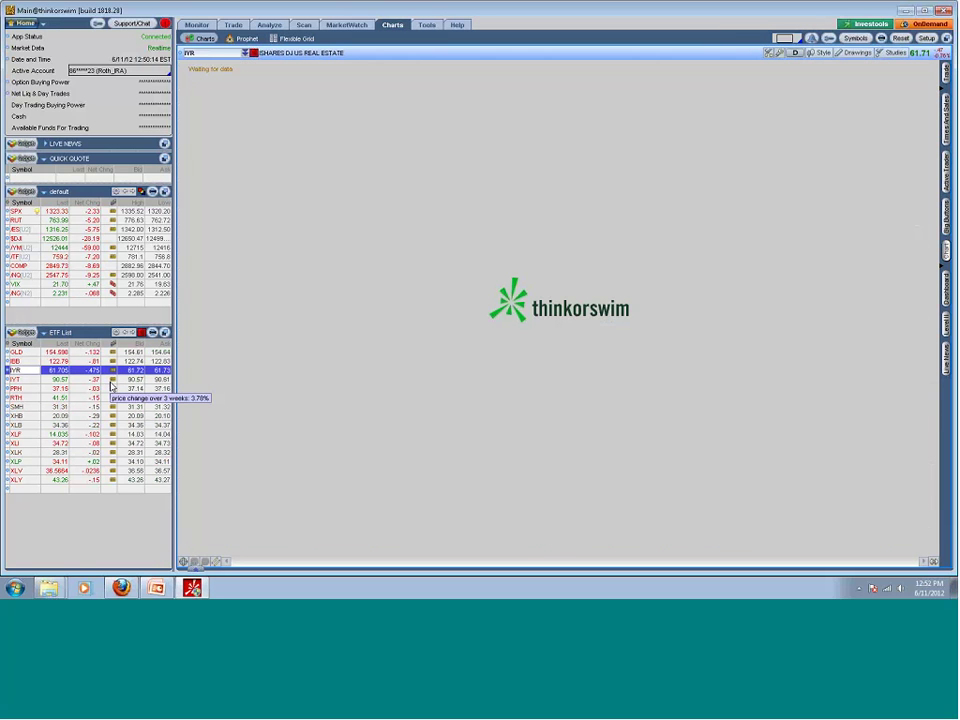
key(Down)
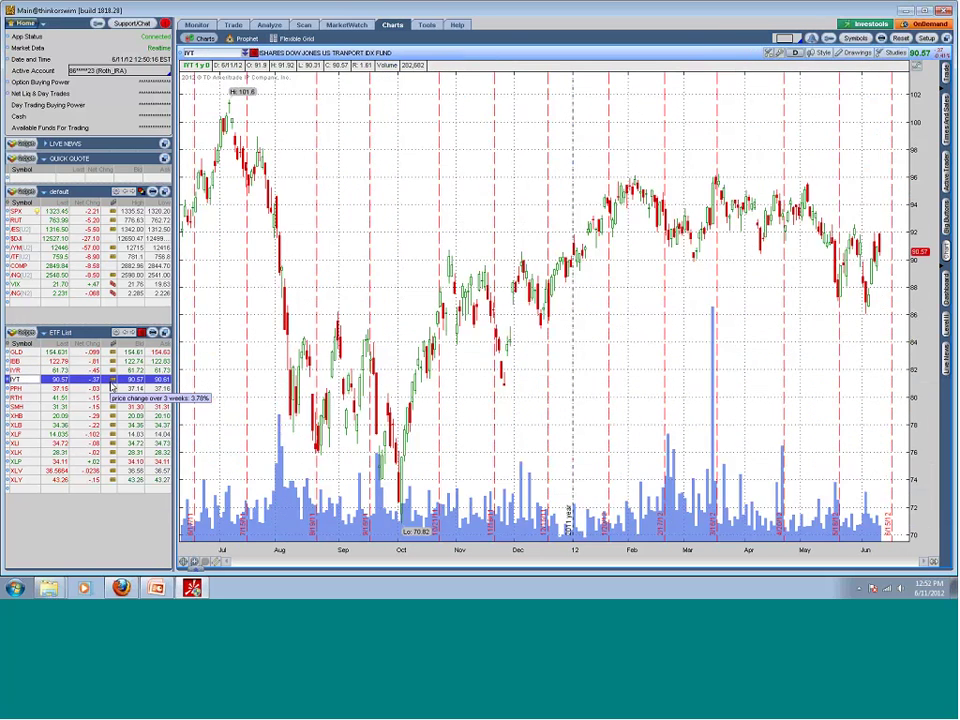
key(Down)
key(Down)
key(Down)
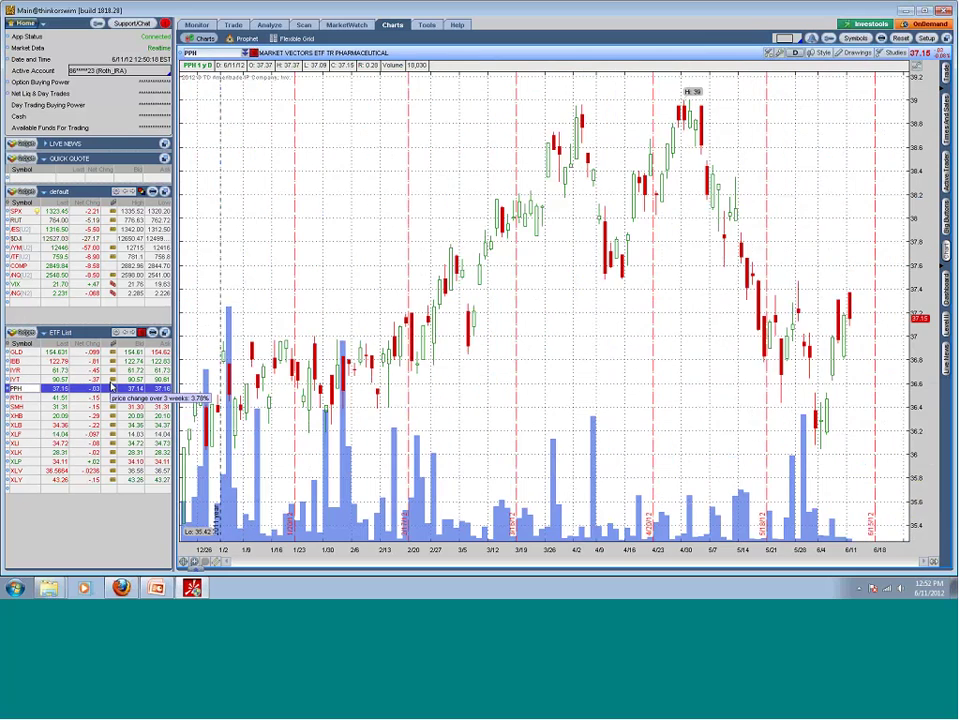
key(Down)
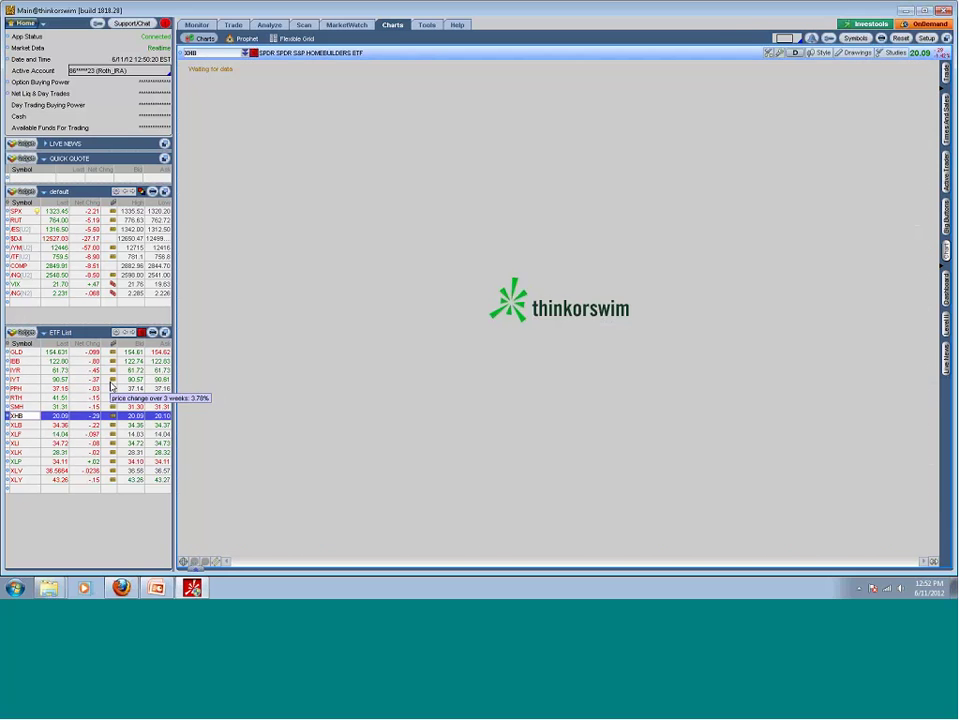
key(Down)
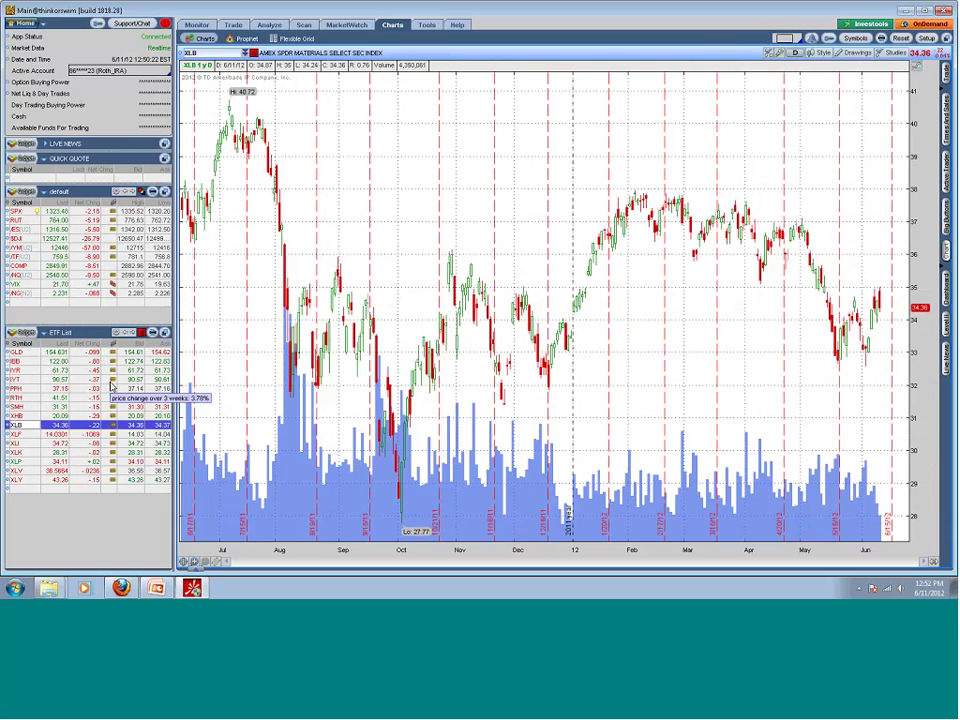
key(Down)
key(Down)
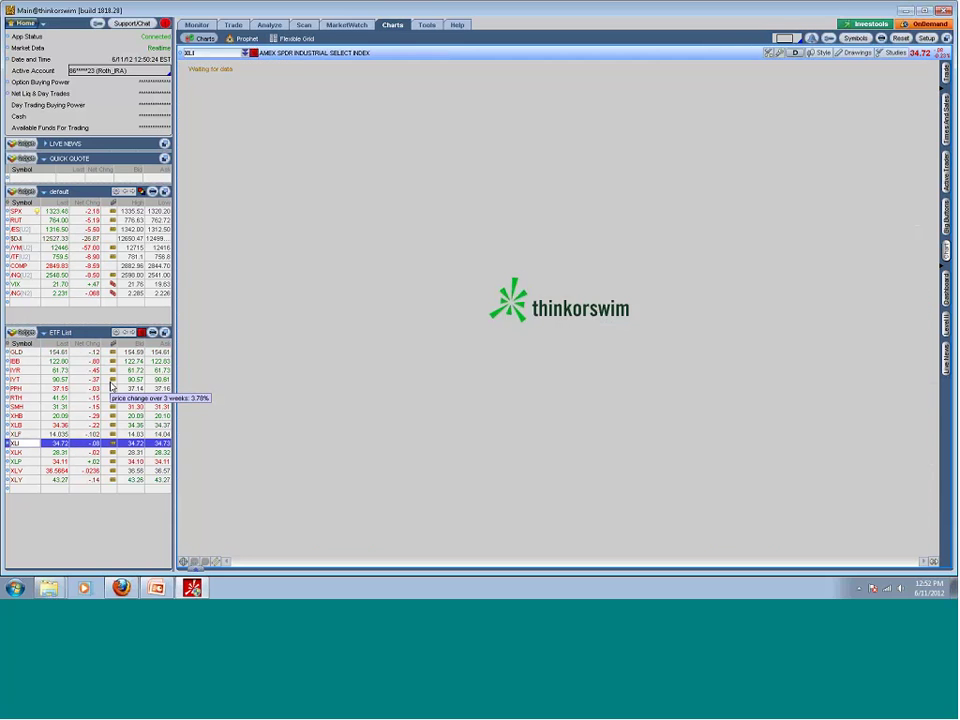
key(Down)
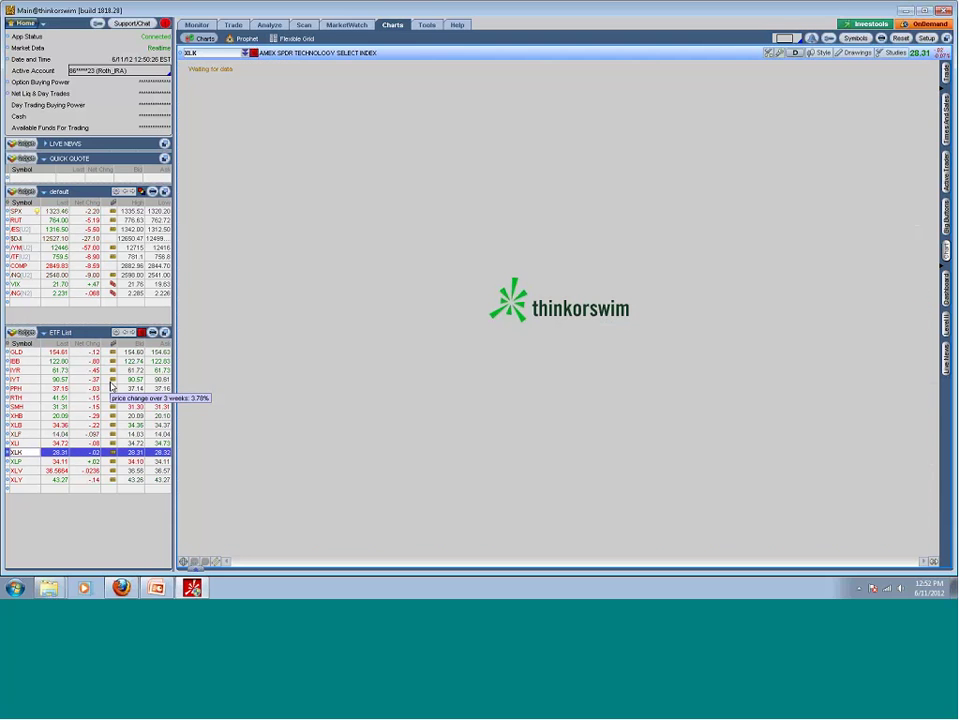
key(Down)
key(Down)
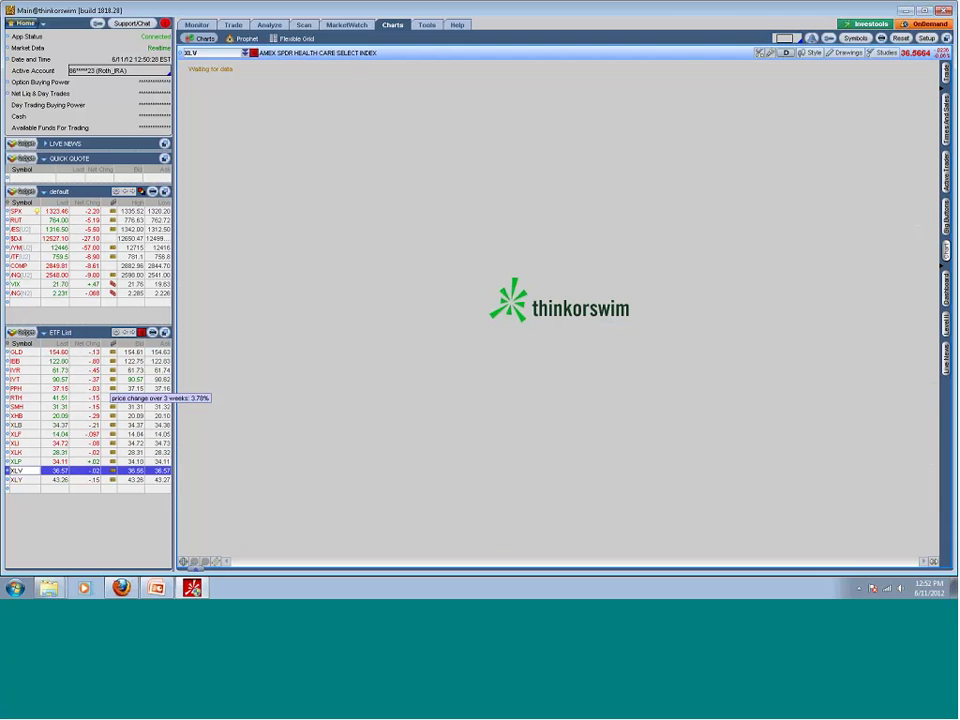
key(Down)
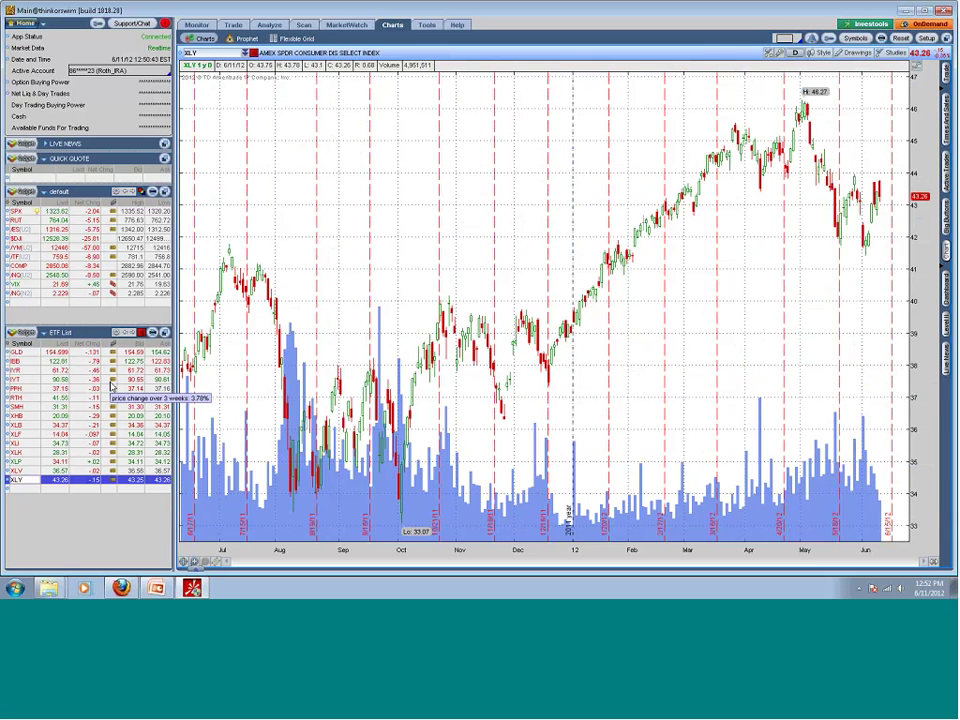
Go back up the ETF List from XLV to XLB, examining each sector's daily chart.
key(Up)
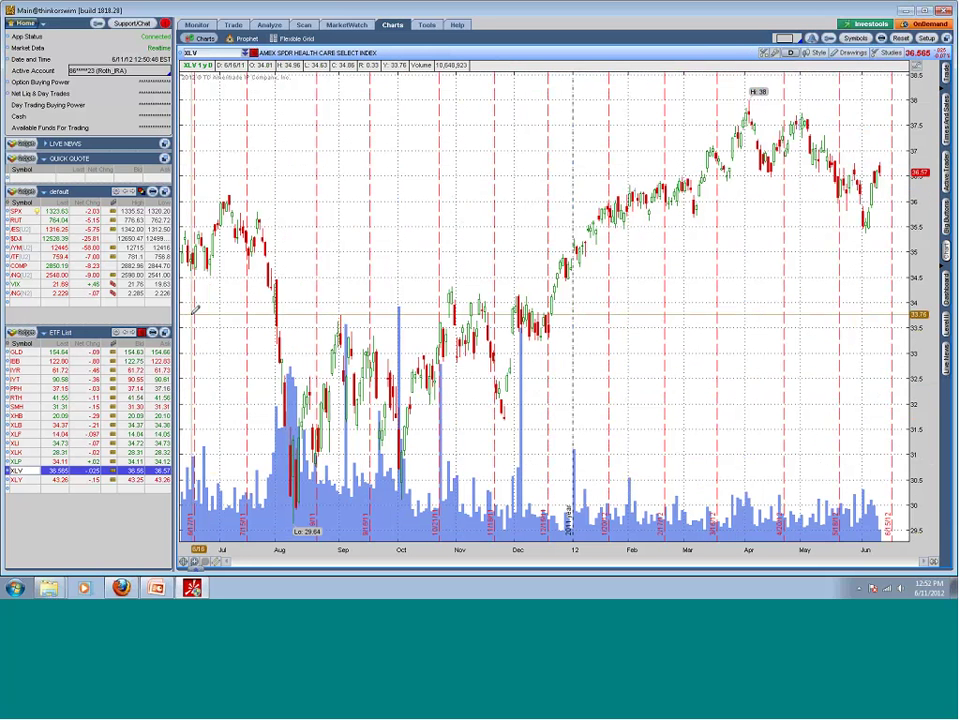
key(Up)
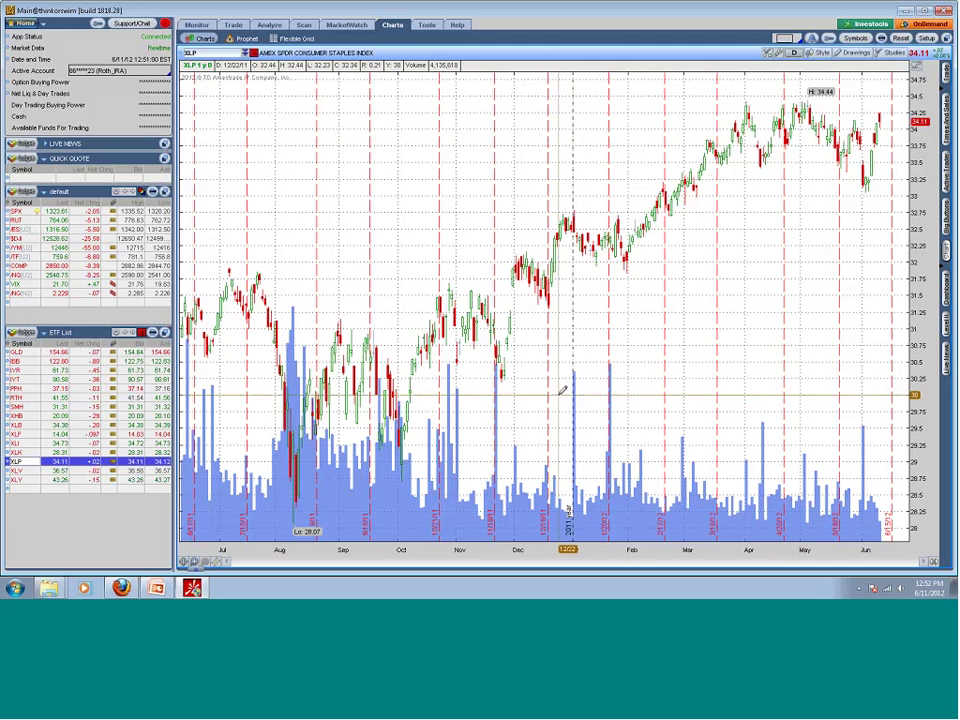
key(Up)
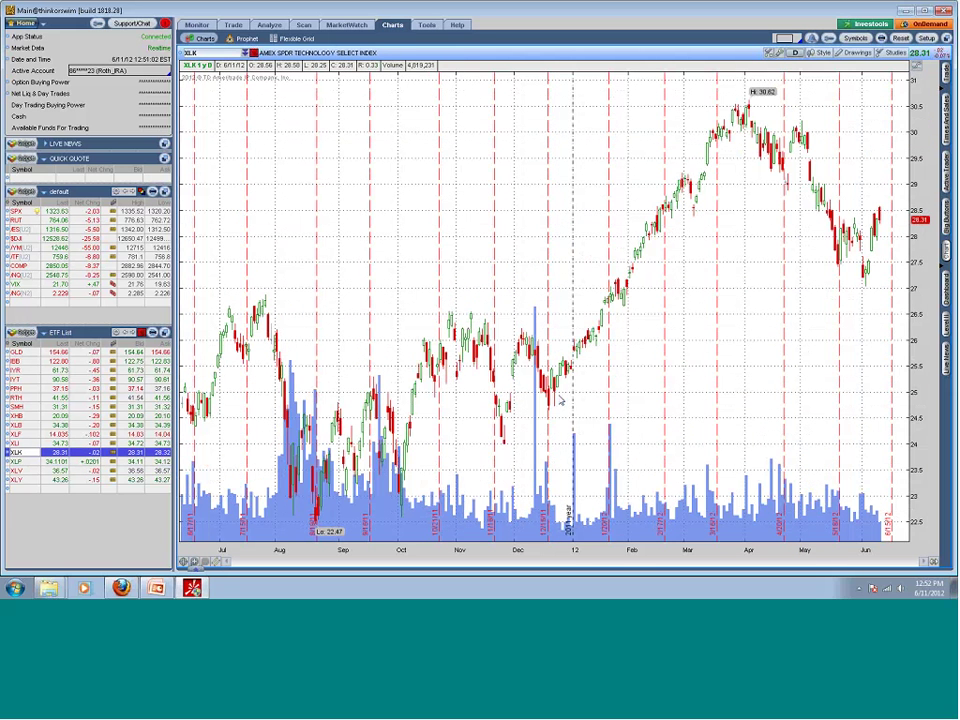
key(Up)
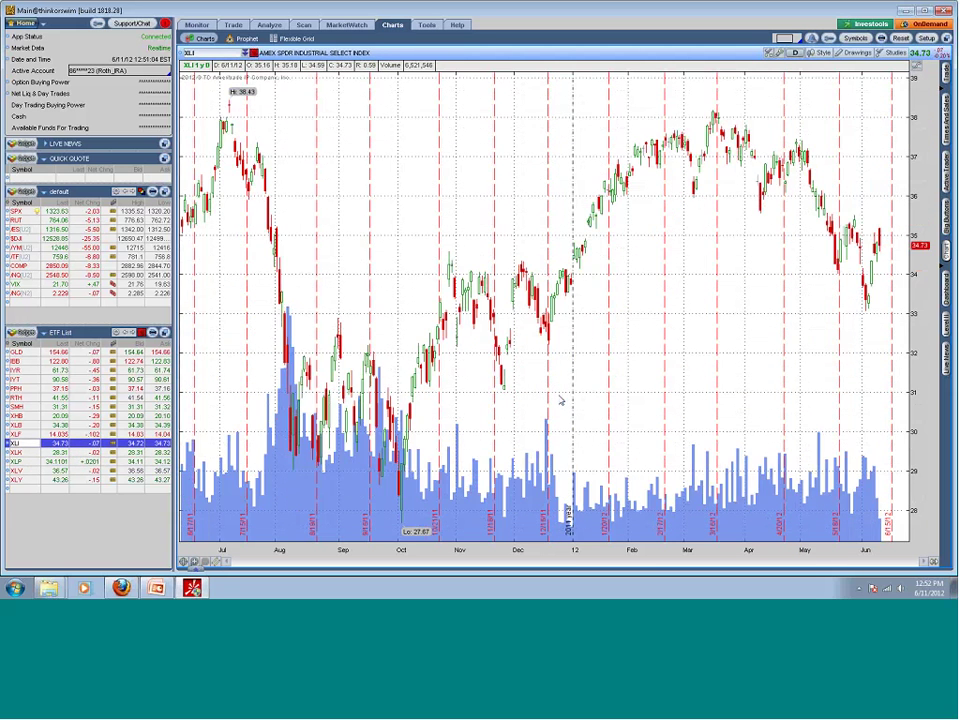
key(Up)
key(Up)
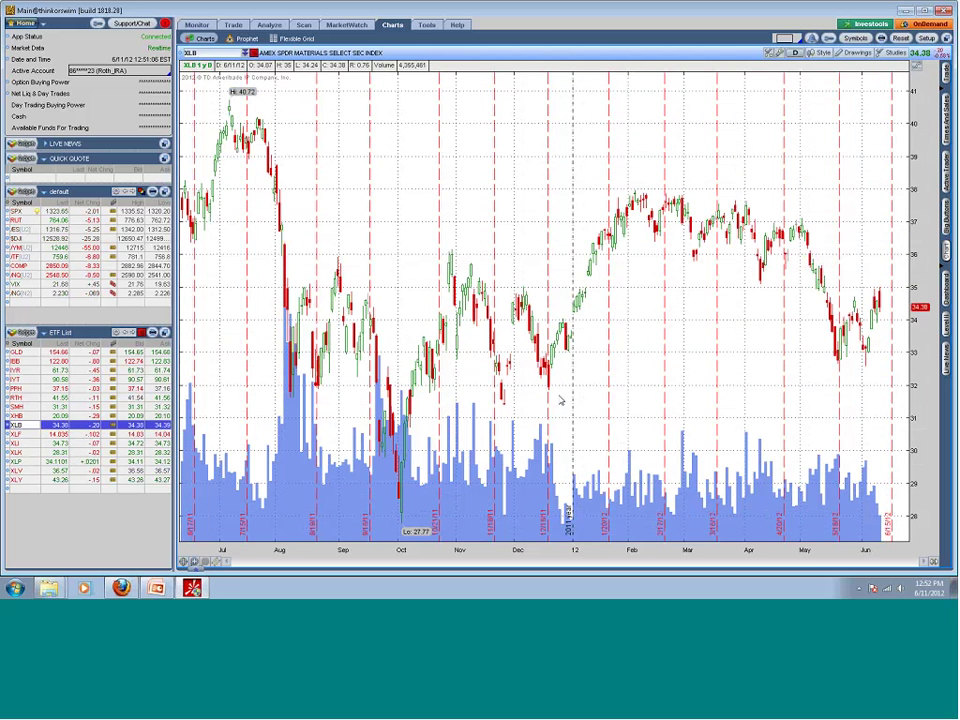
Continue up the ETF List from XHB to GLD, examining each symbol's one-year daily chart.
key(Up)
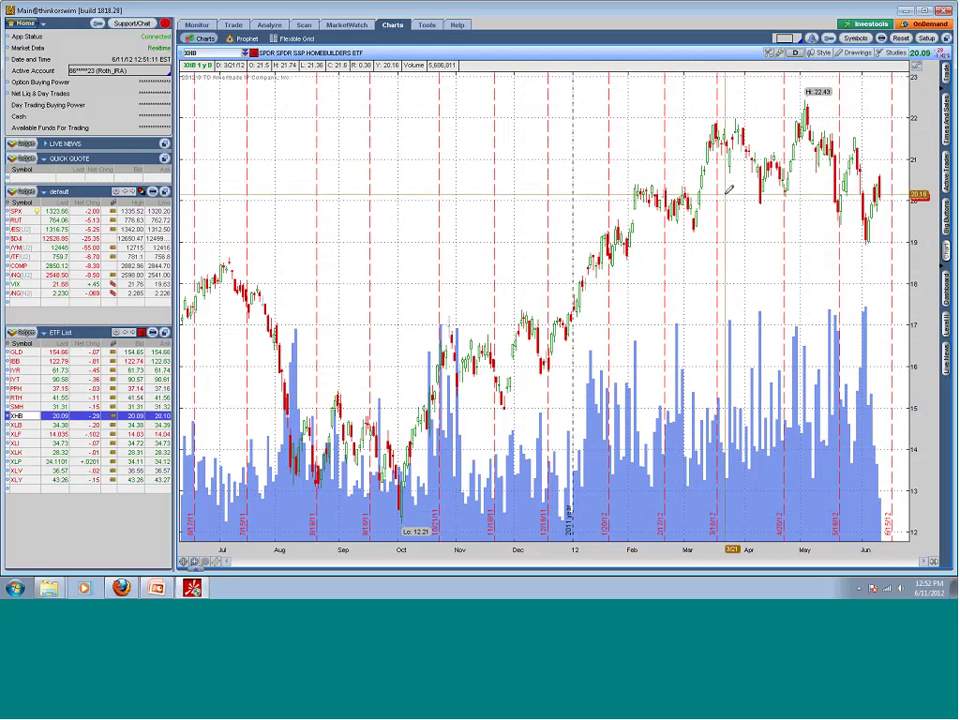
key(Up)
key(Up)
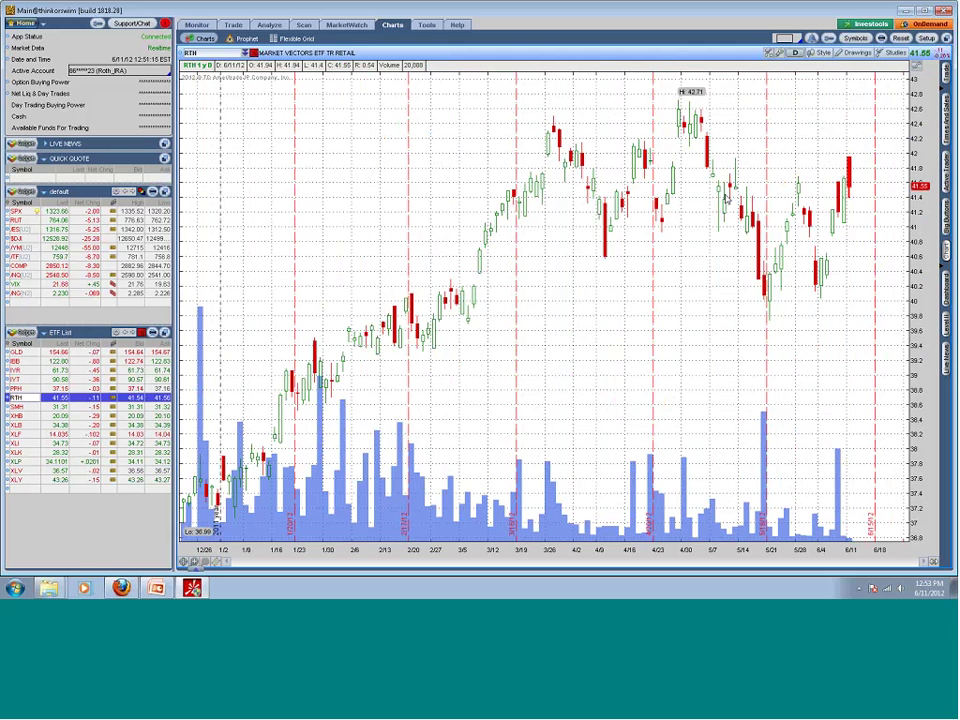
key(Up)
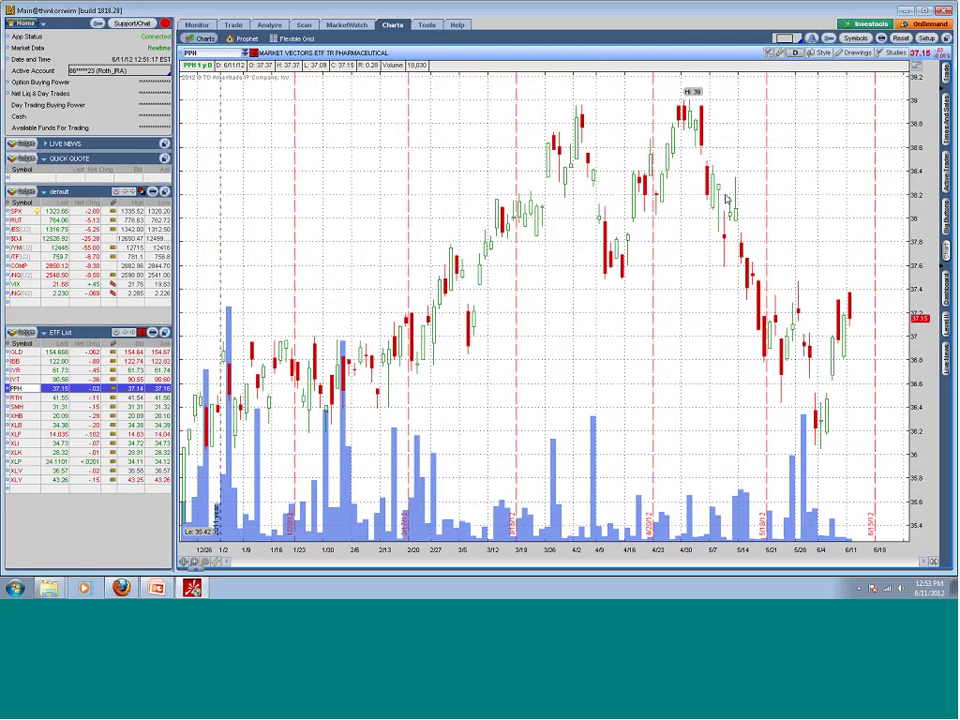
key(Up)
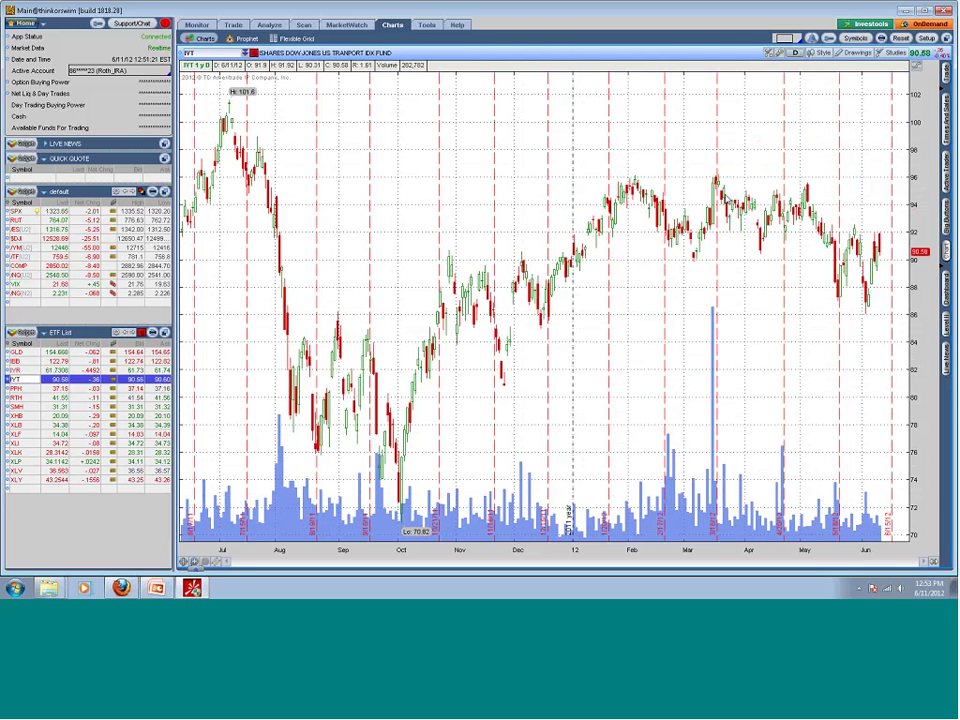
key(Up)
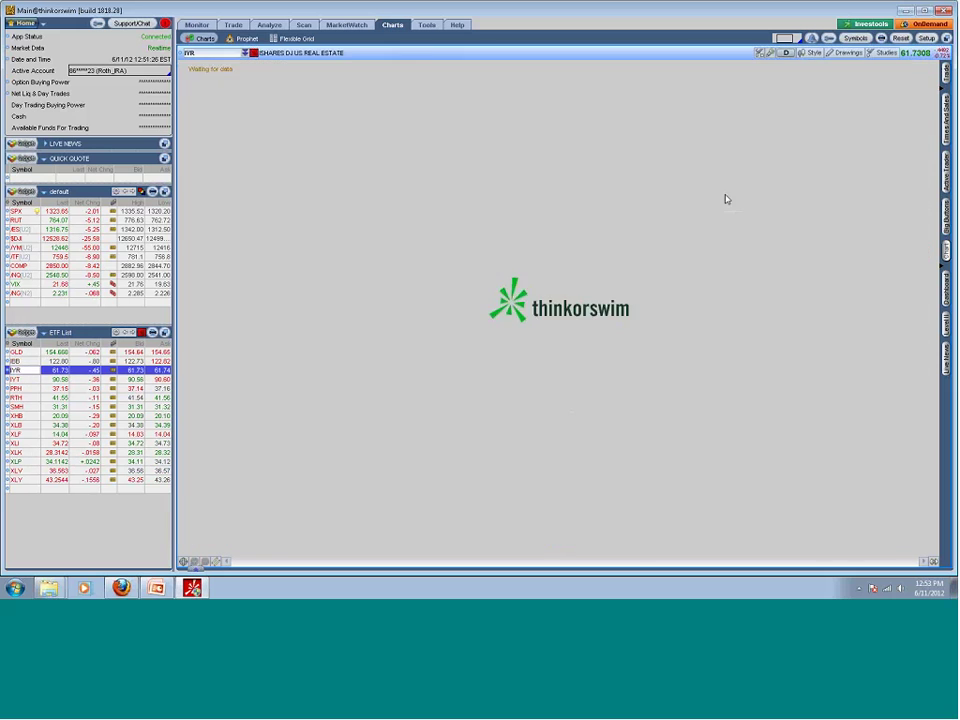
key(Up)
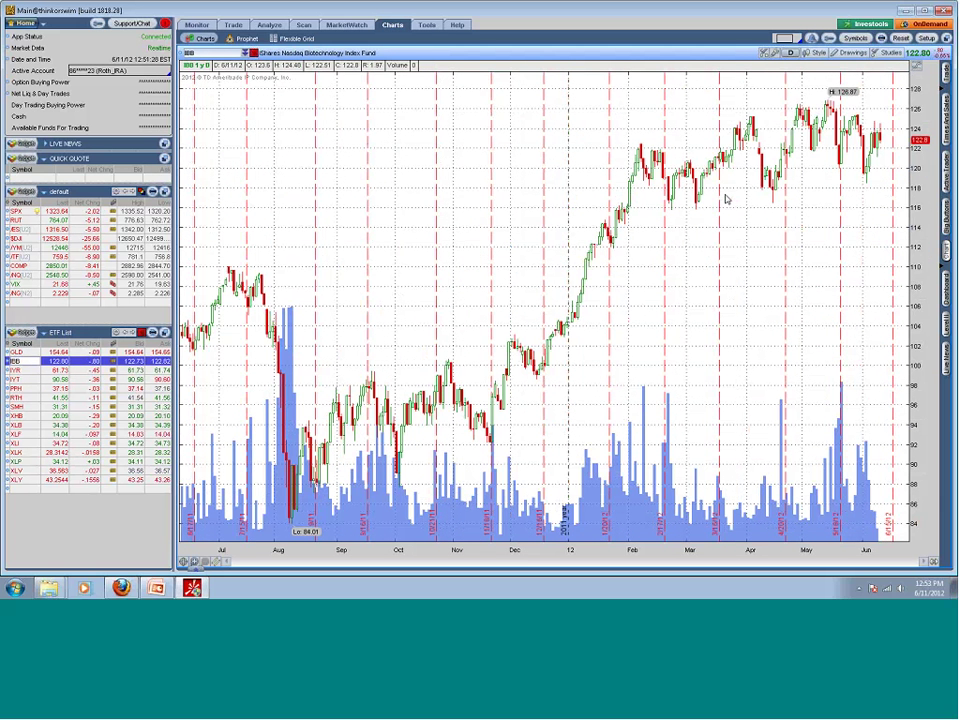
key(Up)
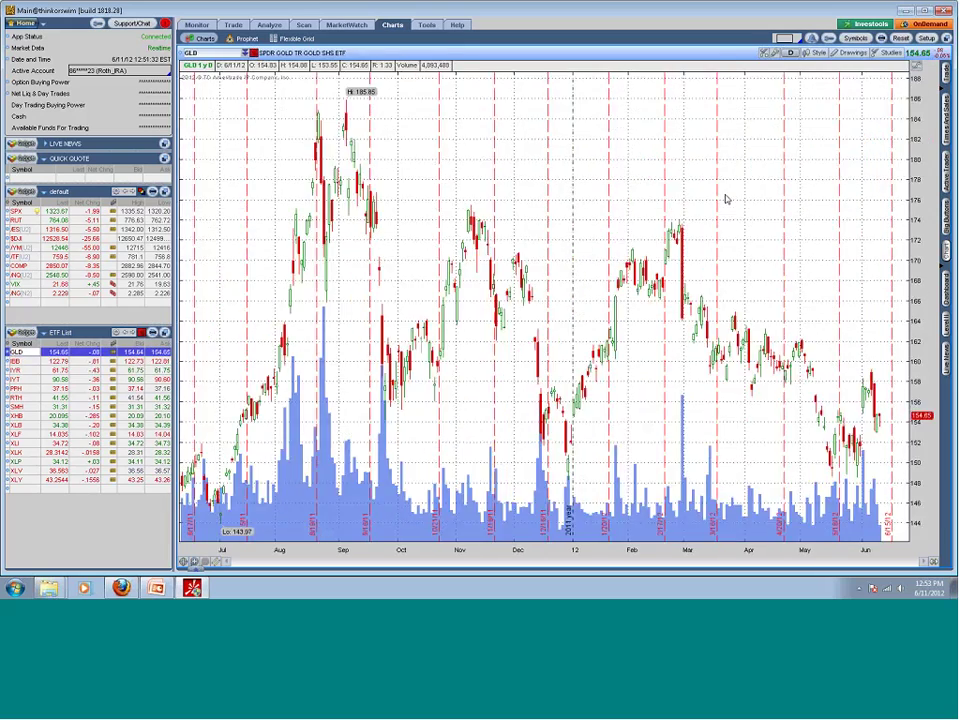
Go down the ETF List from GLD to XLY, examining the daily charts of XLI, XLK, XLP, XLV and XLY.
key(Down)
key(Down)
key(Down)
key(Down)
key(Down)
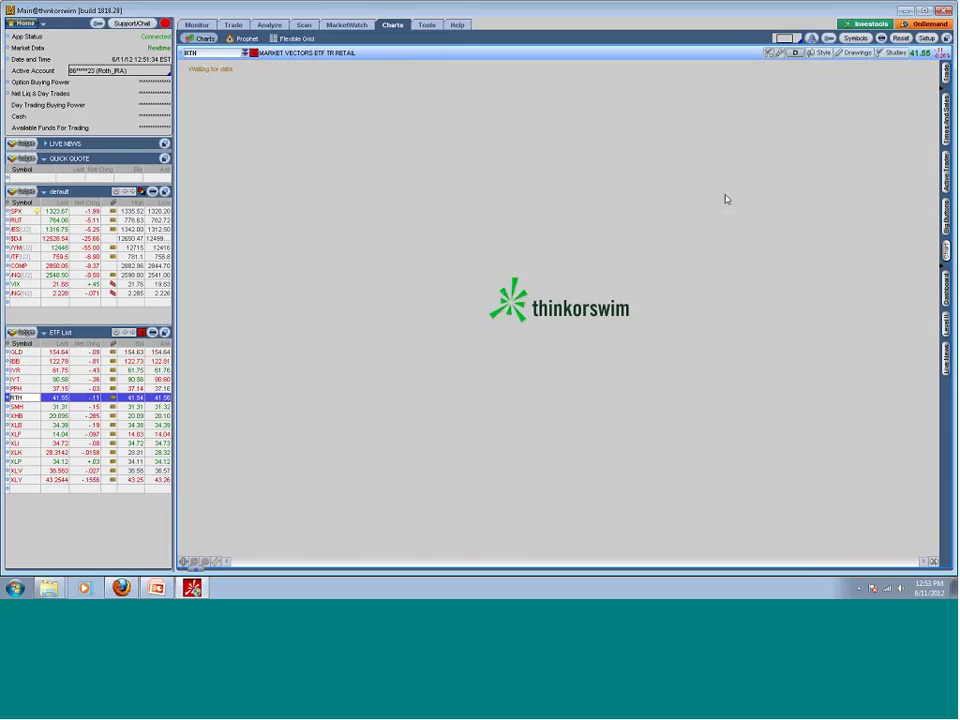
key(Down)
key(Down)
key(Down)
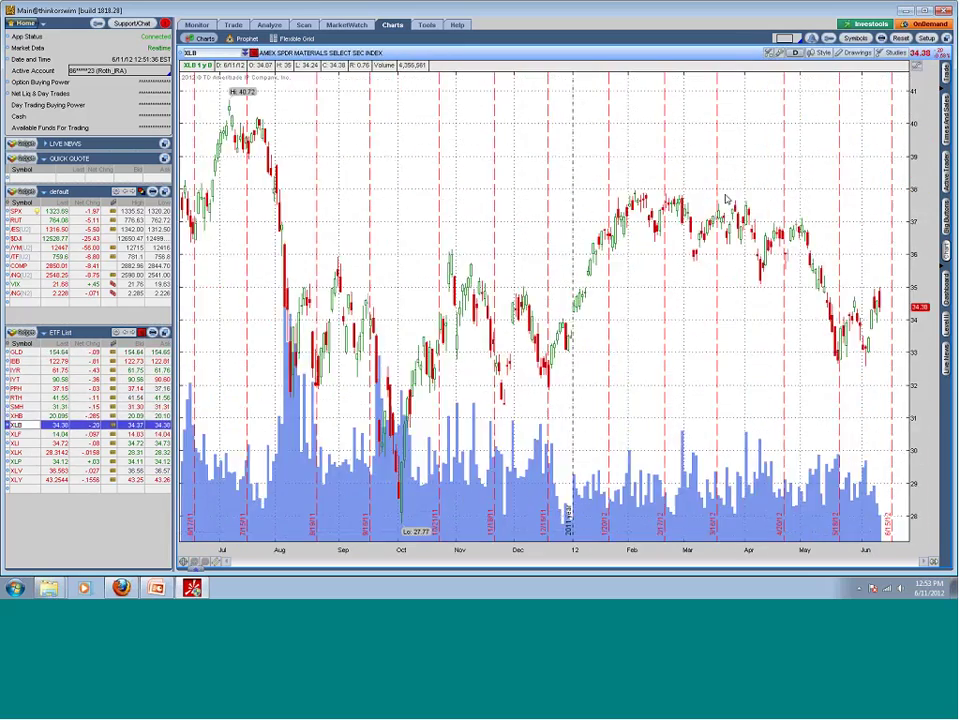
key(Down)
key(Down)
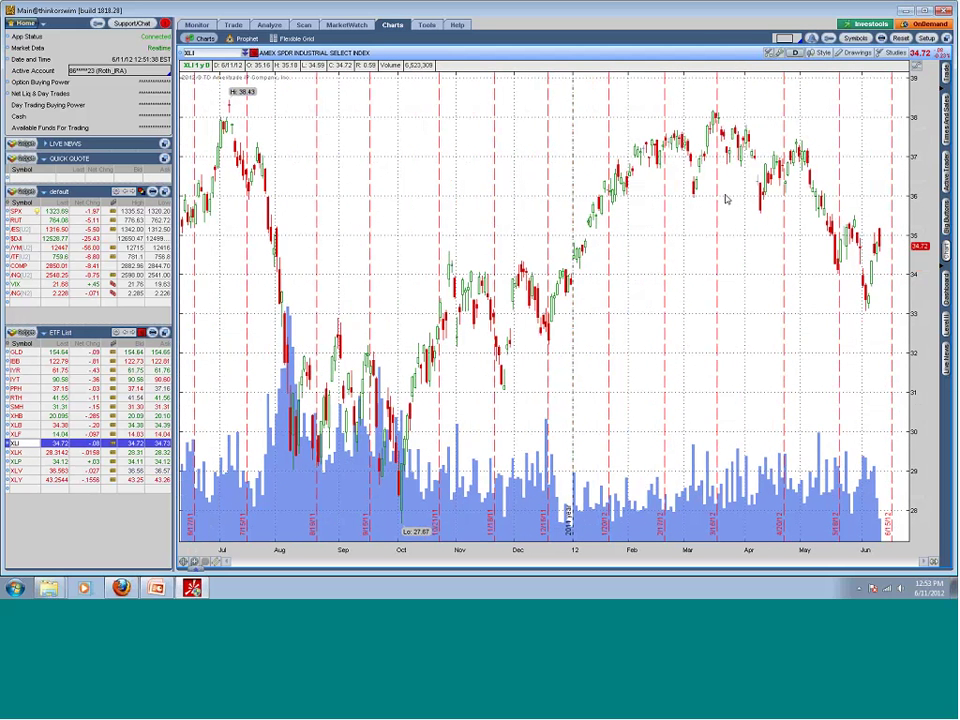
key(Down)
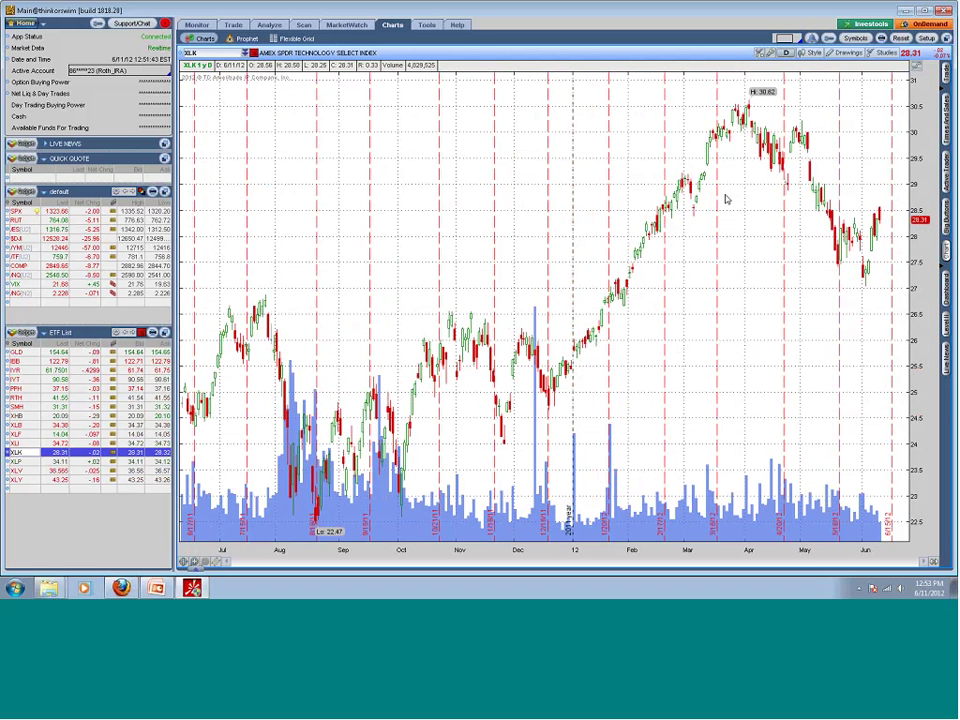
key(Down)
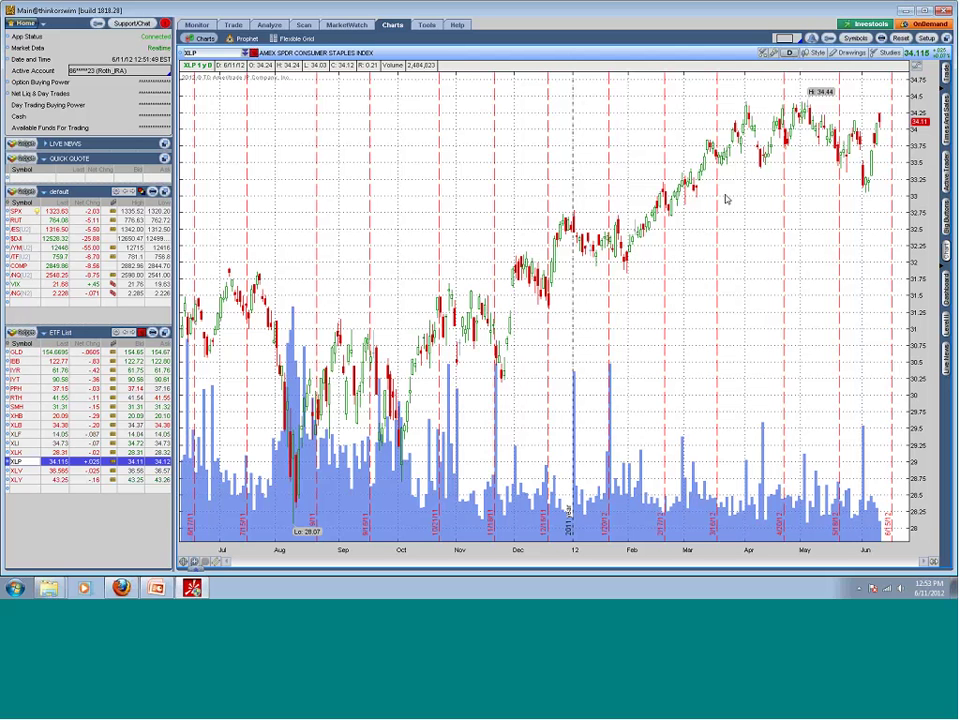
key(Down)
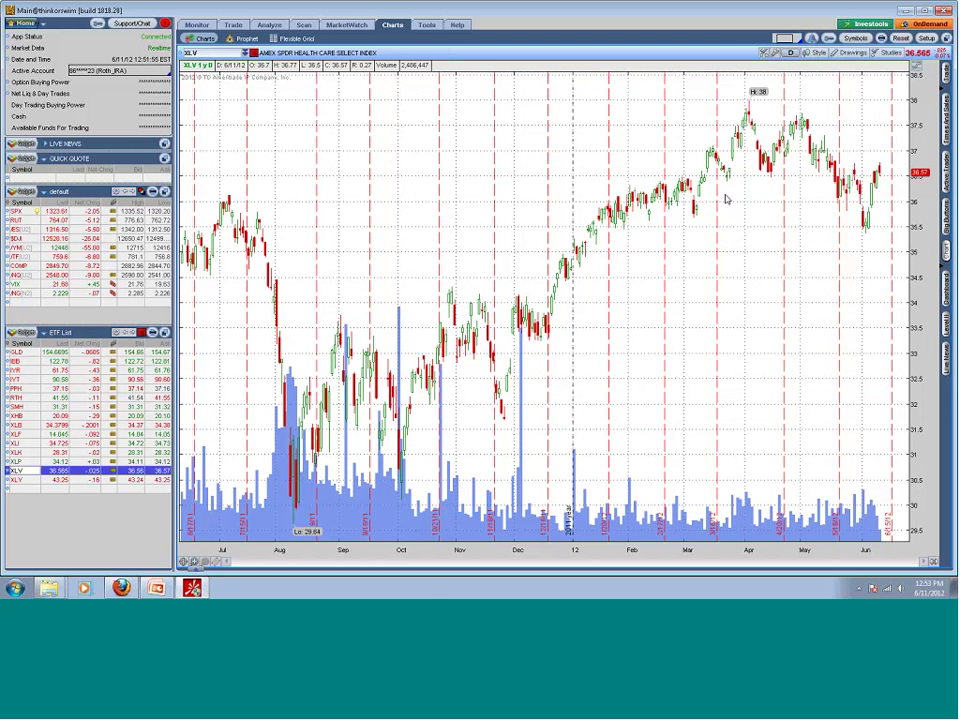
key(Down)
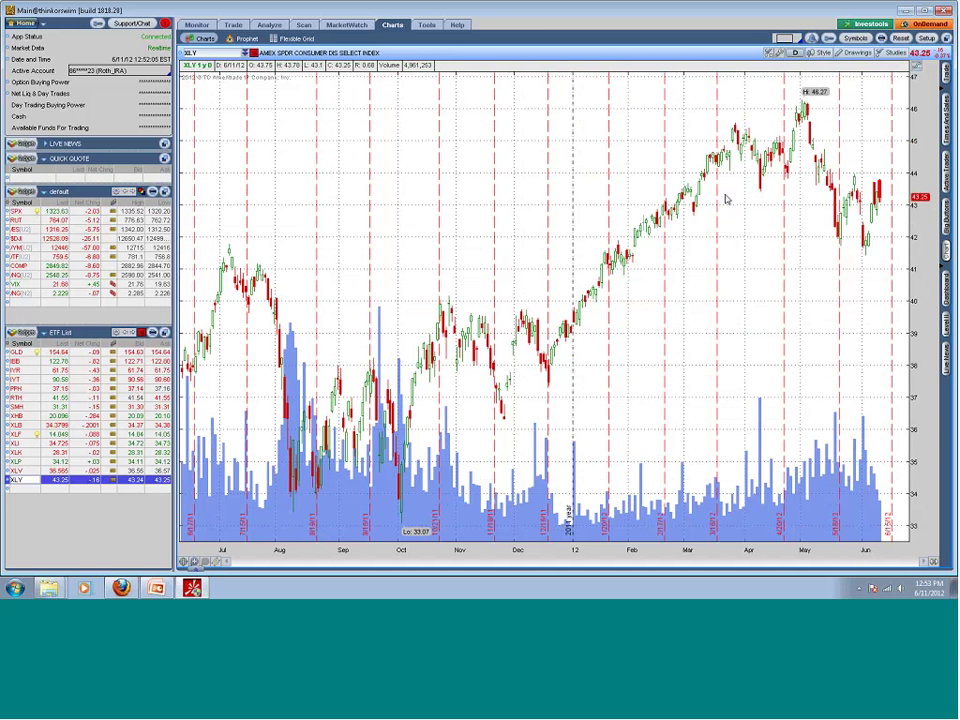
Compare the health care (XLV) and consumer staples (XLP) daily charts, returning to XLV.
key(Up)
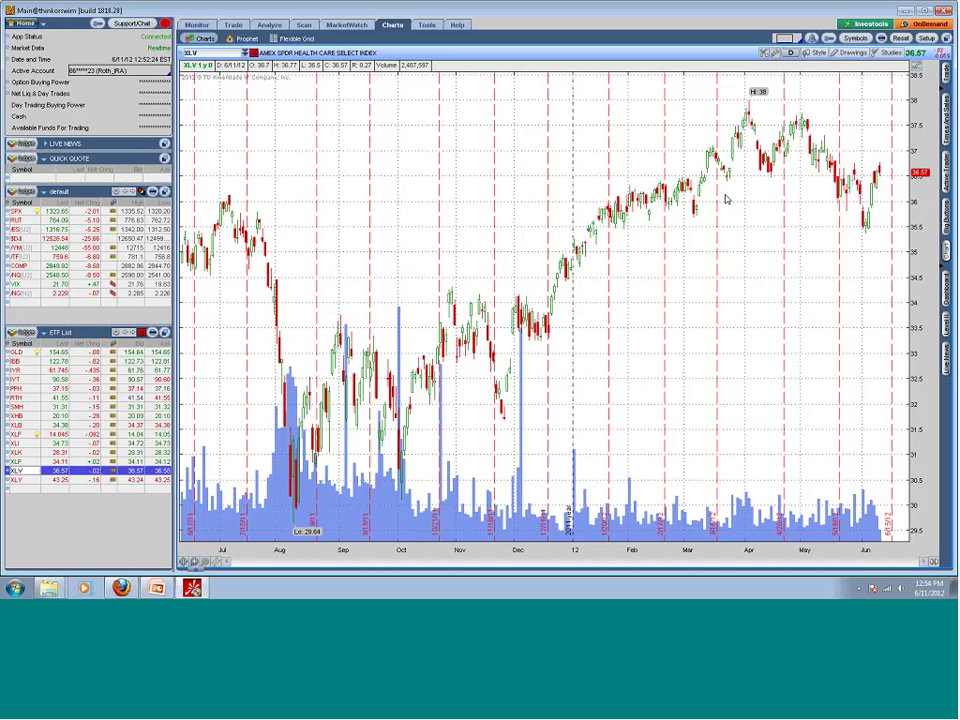
key(Up)
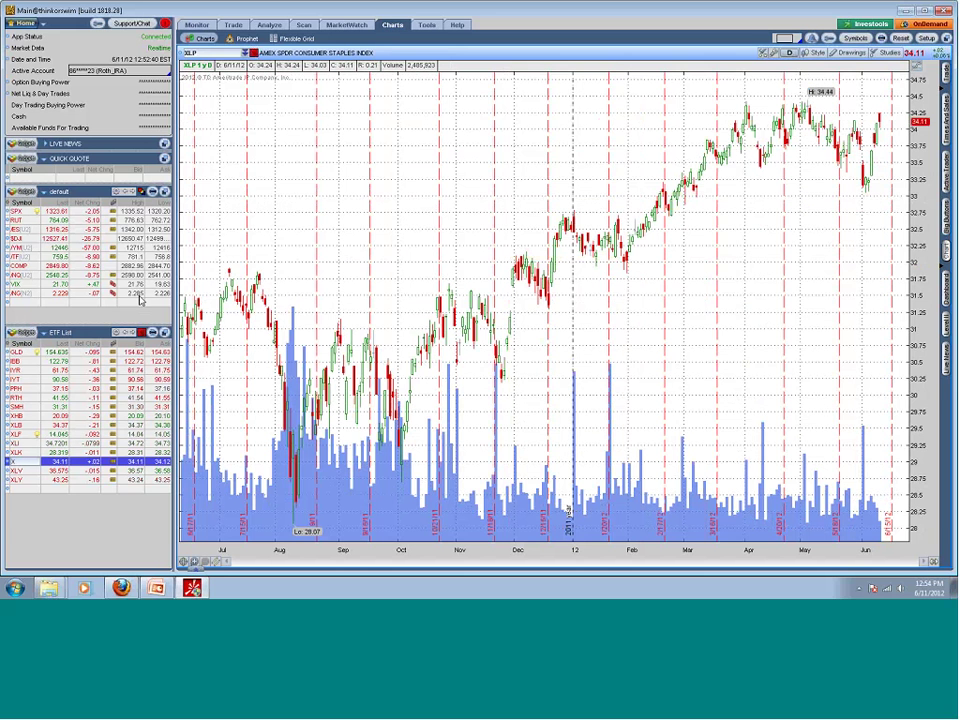
key(Down)
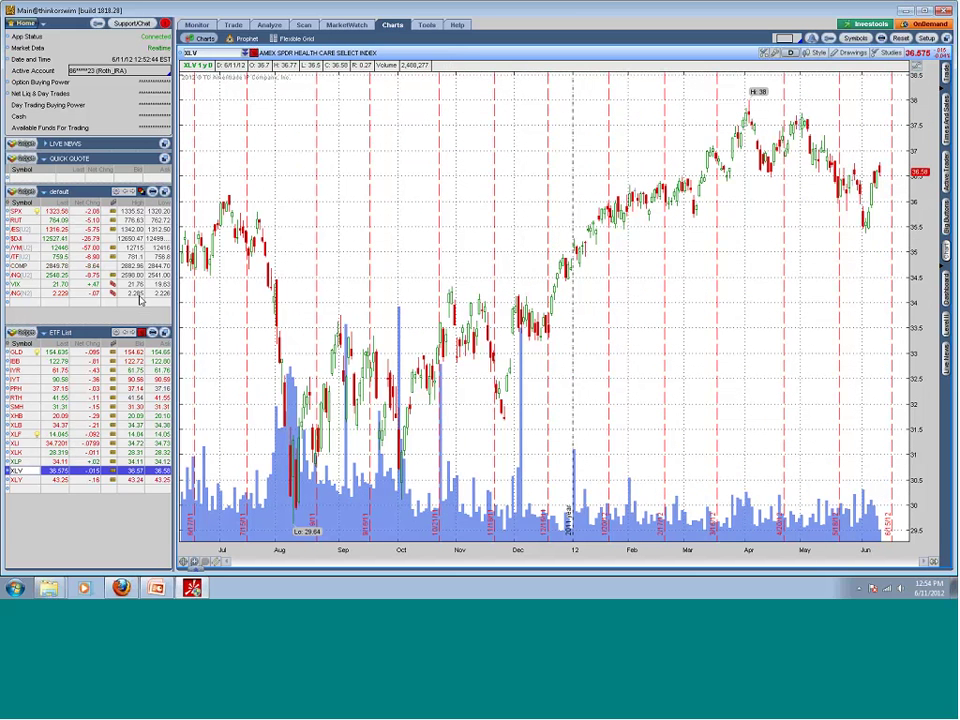
Chart JNJ to examine its one-year daily candles.
click(205, 53)
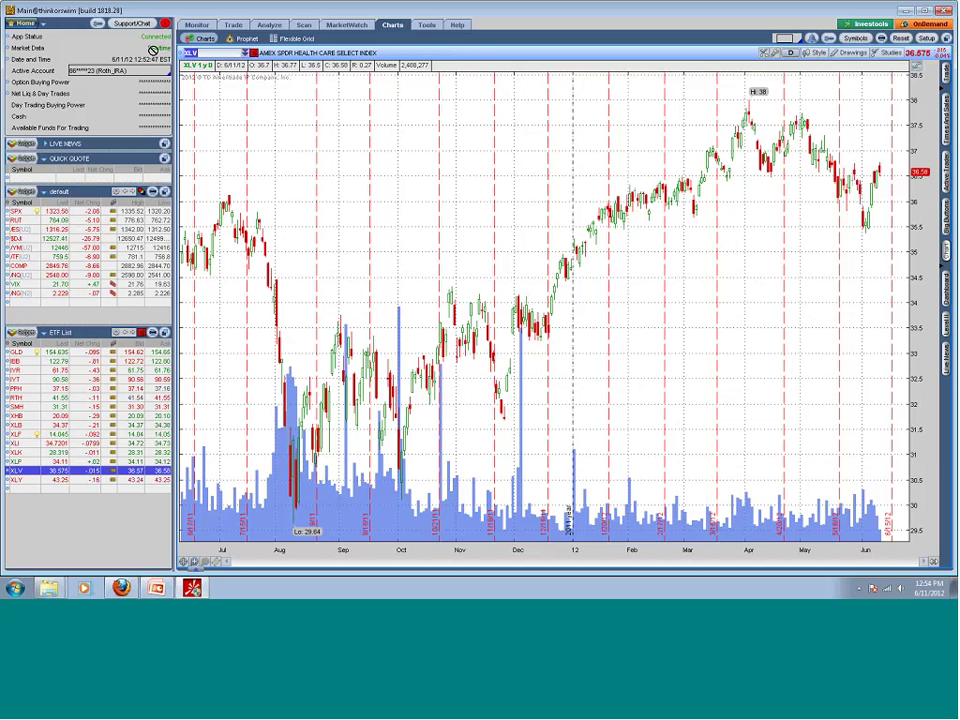
text(JNJ)
key(Return)
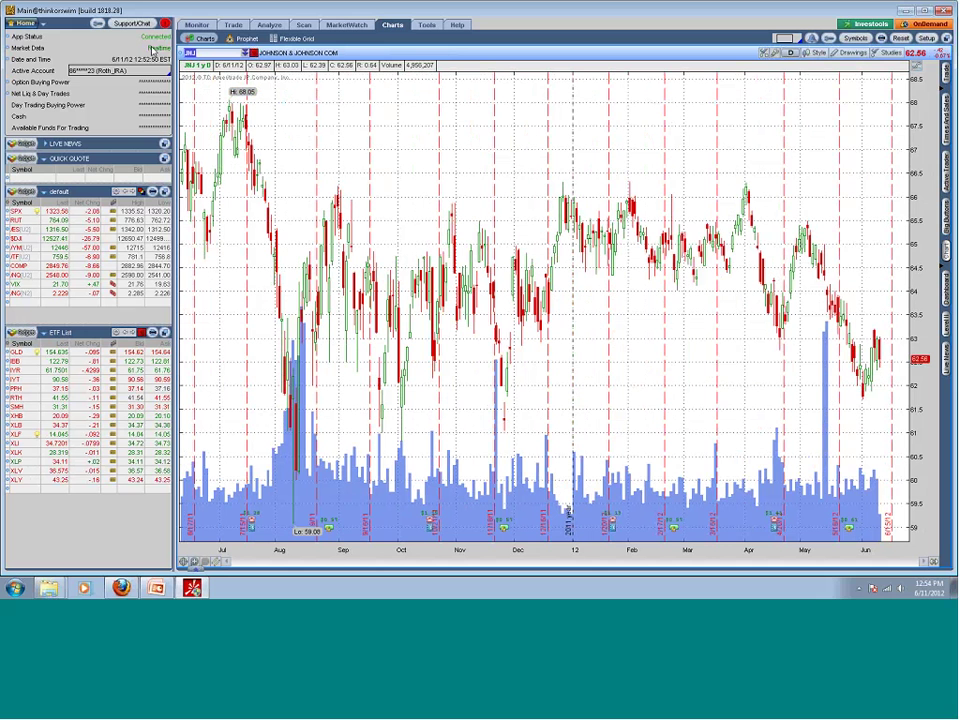
Load the 30,50,100,200 SMA study set on the XLP chart, and view XLY with the same moving averages.
click(20, 461)
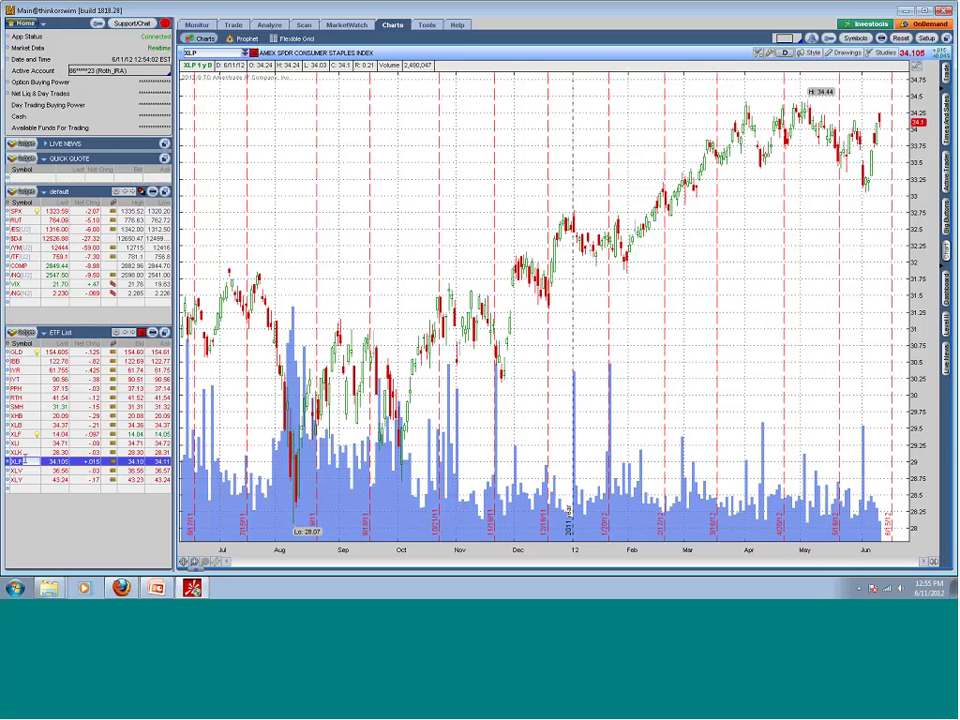
click(881, 52)
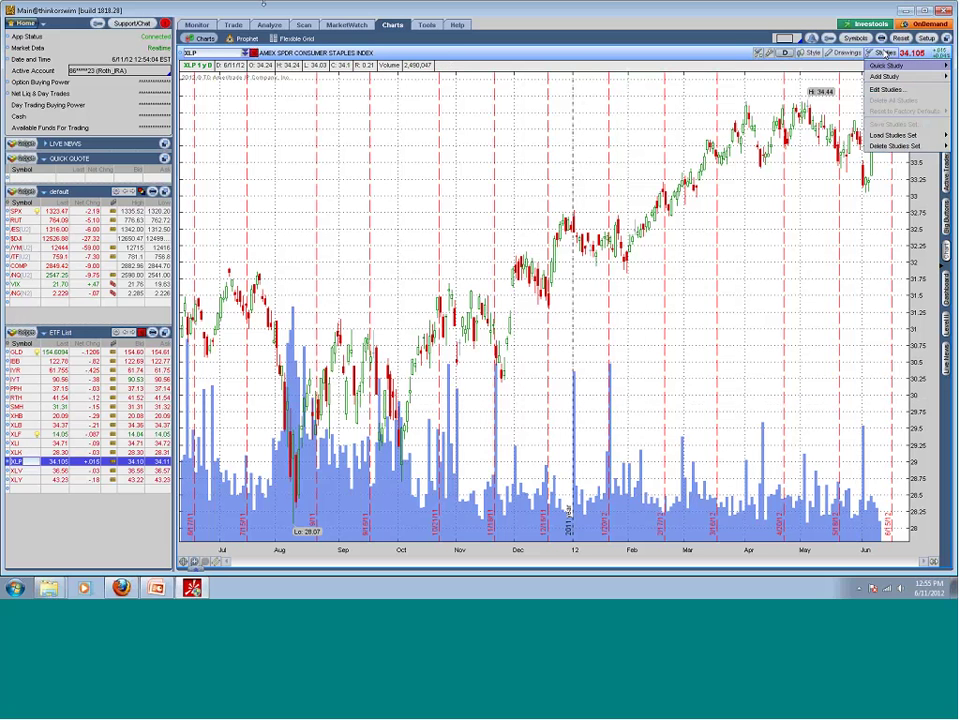
mouse_move(892, 135)
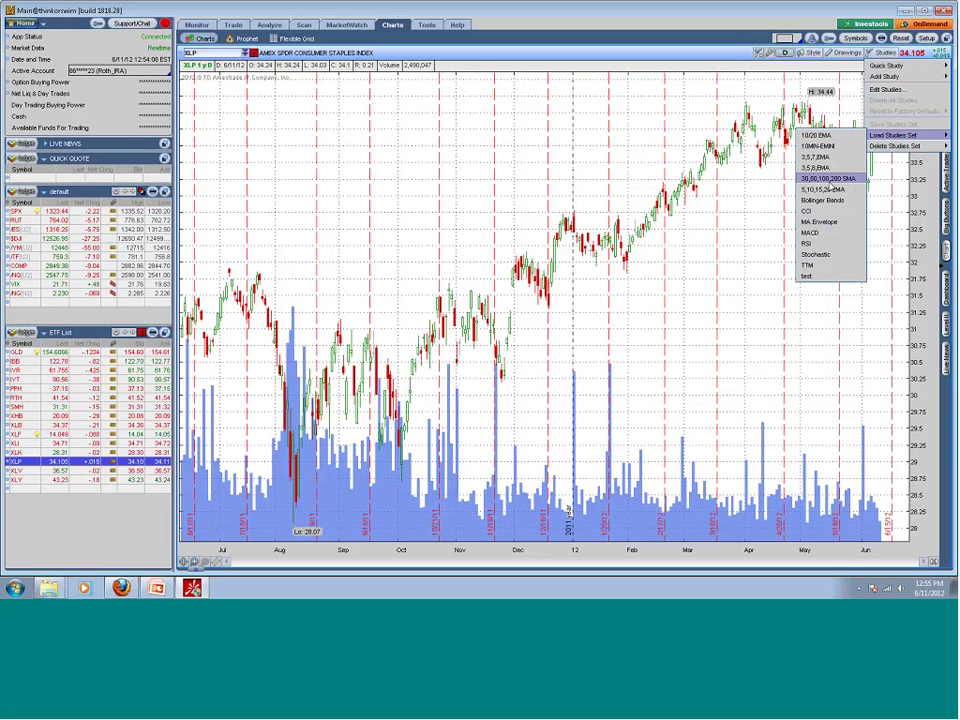
click(828, 180)
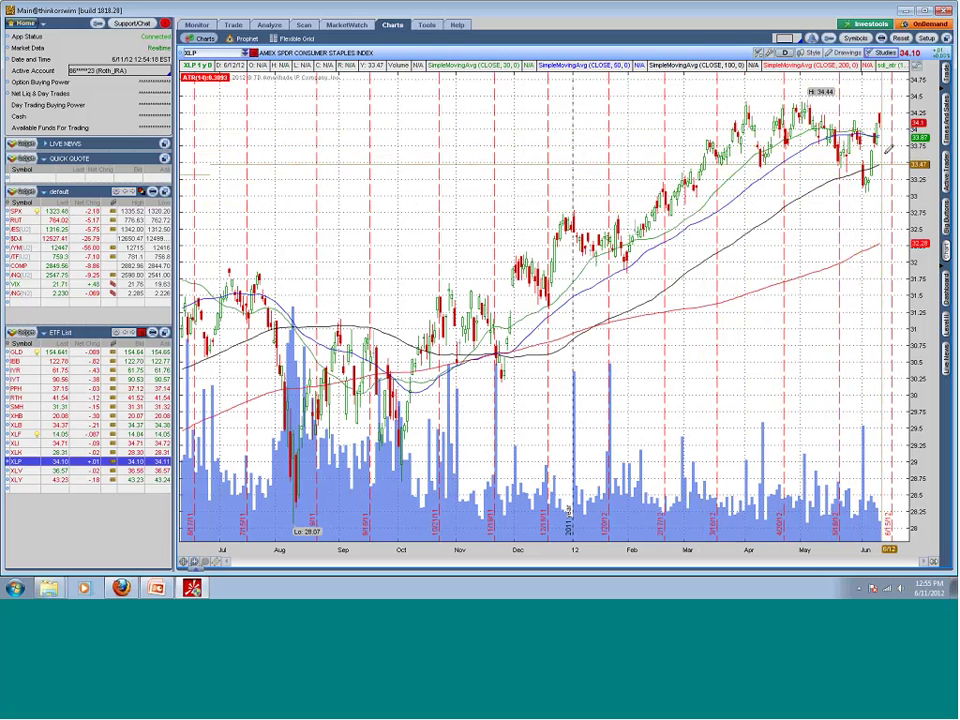
click(22, 481)
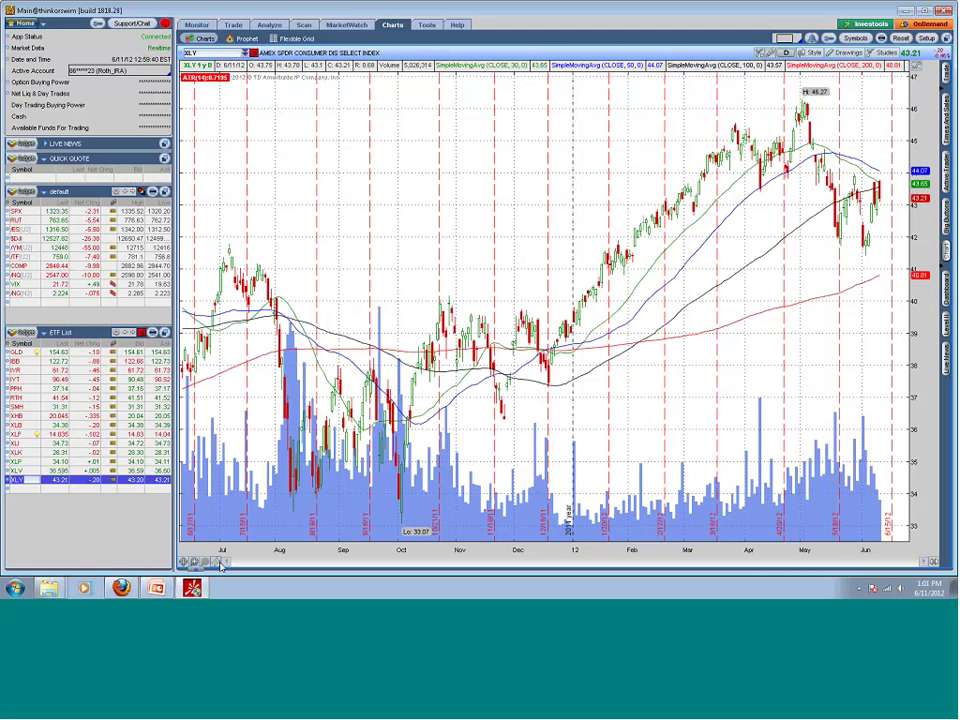
Switch to the PowerPoint slide show and advance from the Technical Analysis Syllabus slide to the Next Class slide.
click(160, 589)
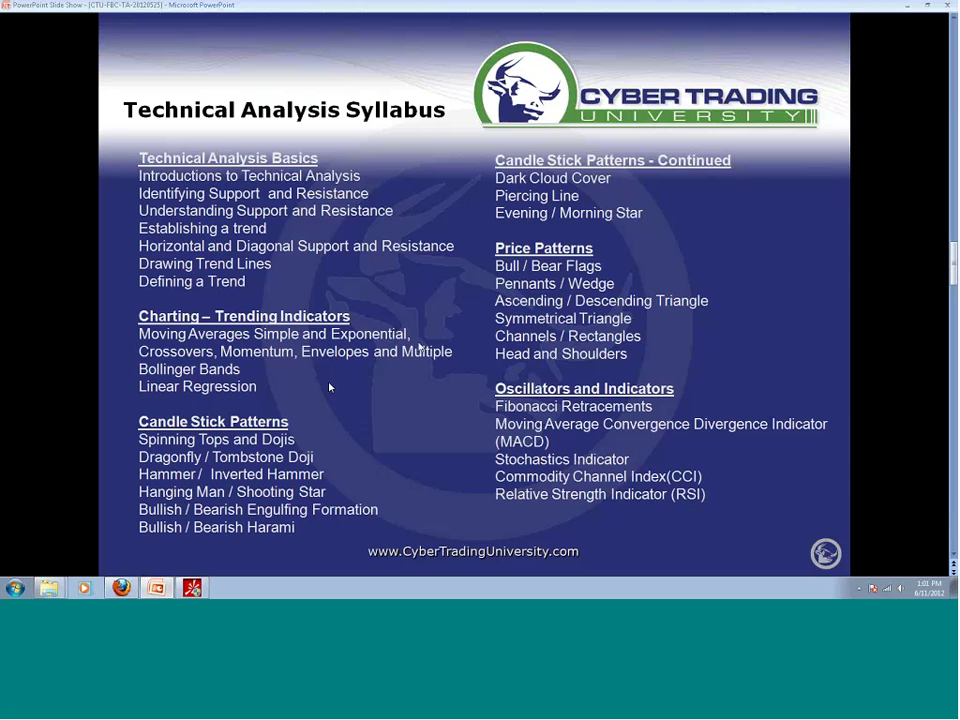
click(870, 282)
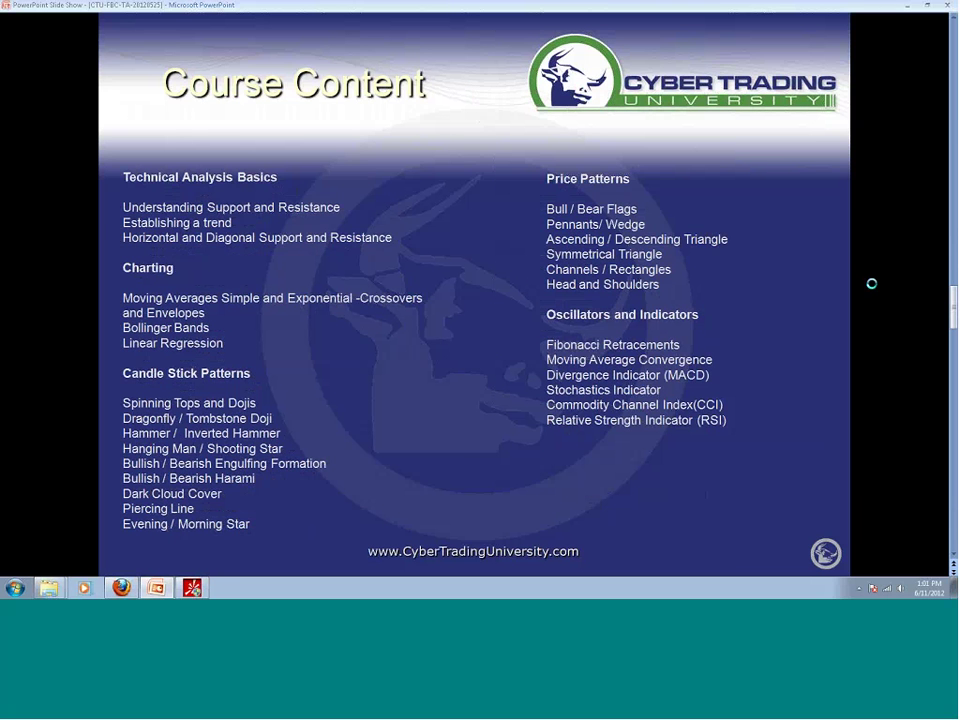
click(870, 283)
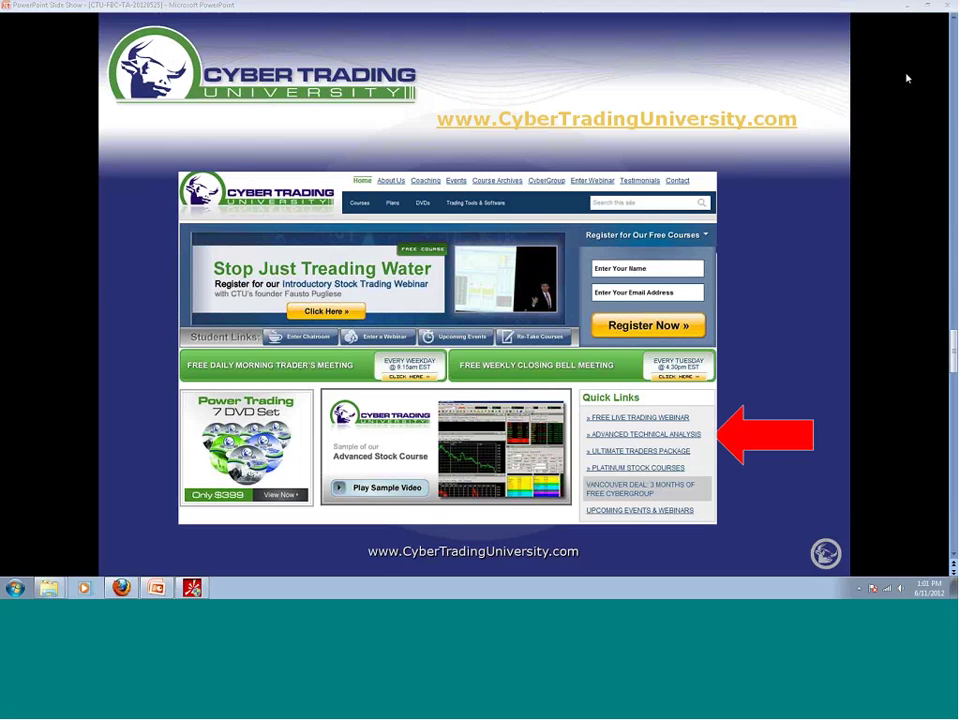
click(135, 208)
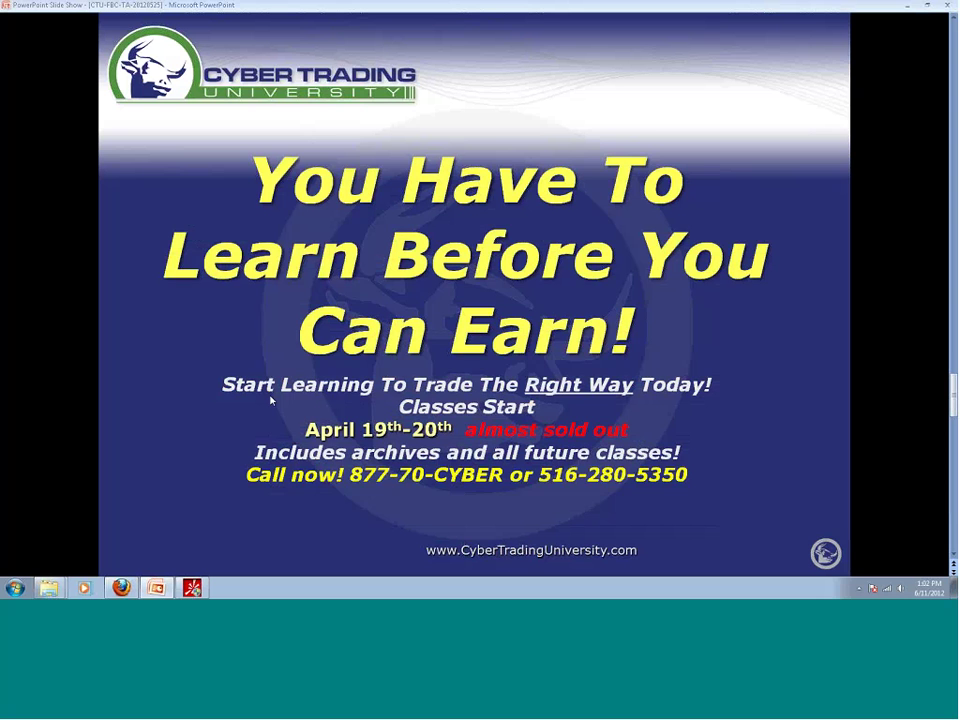
scroll(268, 392, up, 1)
scroll(300, 410, down, 1)
scroll(437, 400, down, 1)
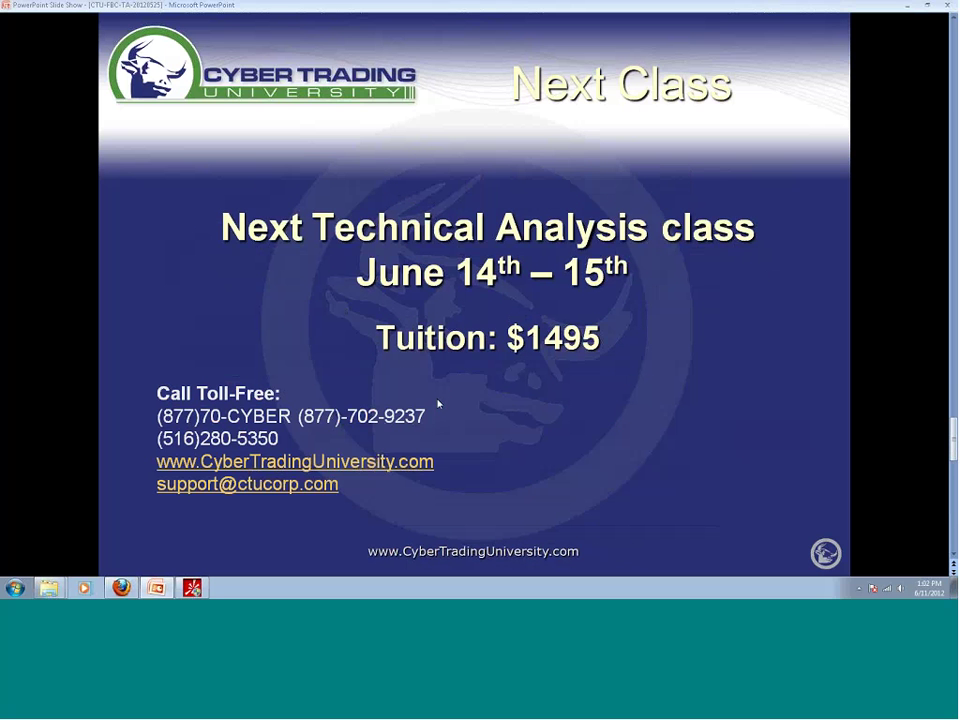